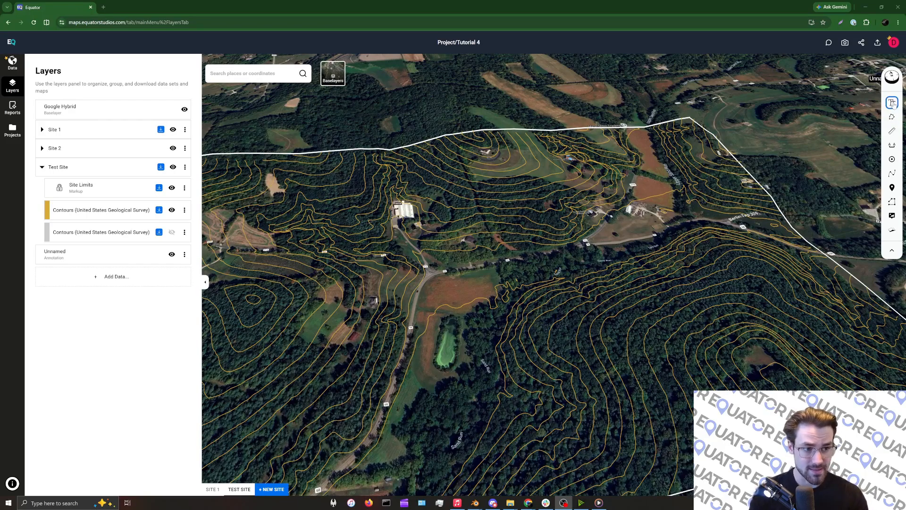
# Place a text label on the green pond beside the road and name it "Pond".
pyautogui.click(892, 102)
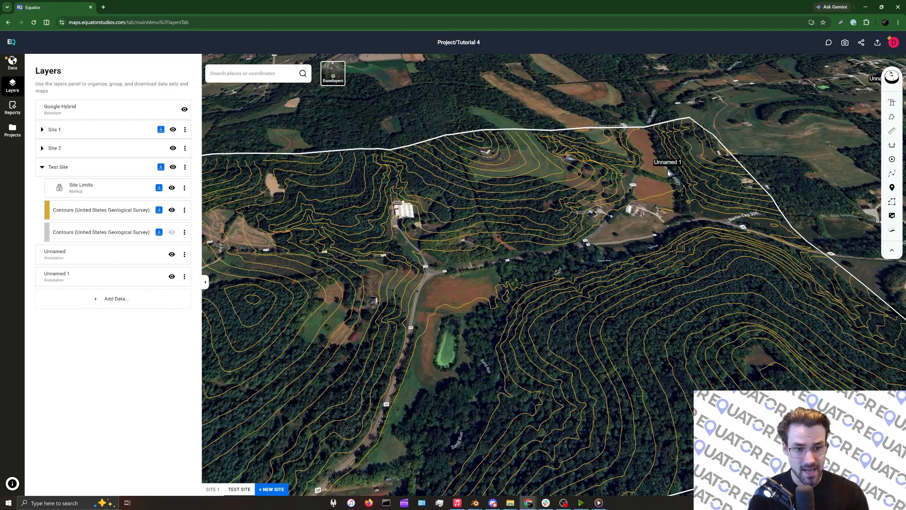
pyautogui.scroll(-3, 430, 237)
pyautogui.scroll(3, 411, 292)
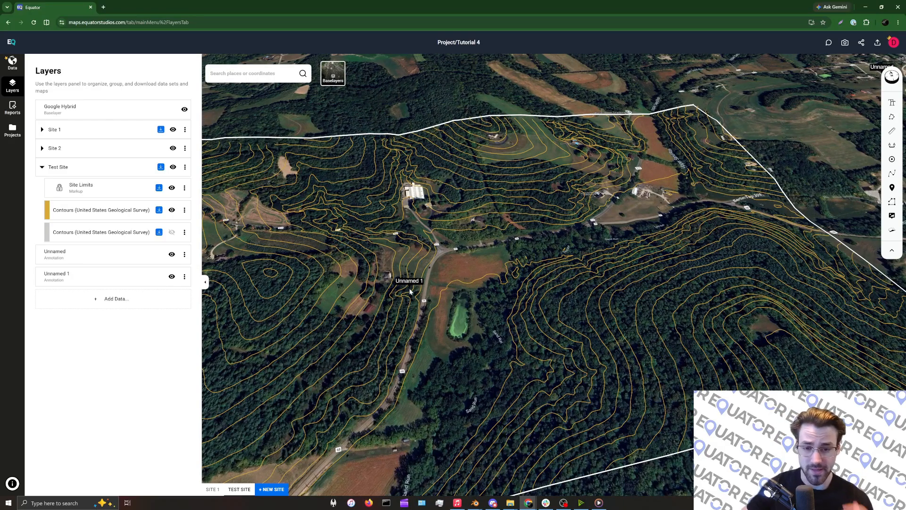
pyautogui.scroll(3, 448, 328)
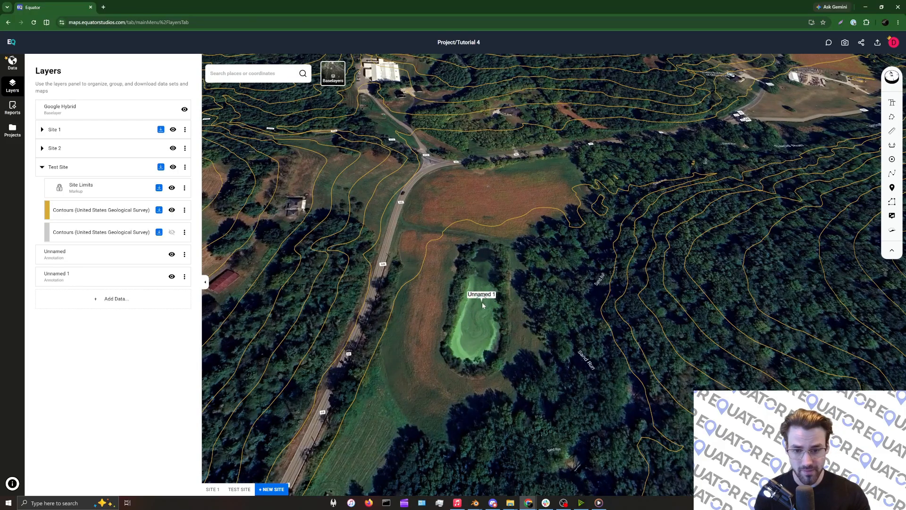
pyautogui.click(482, 302)
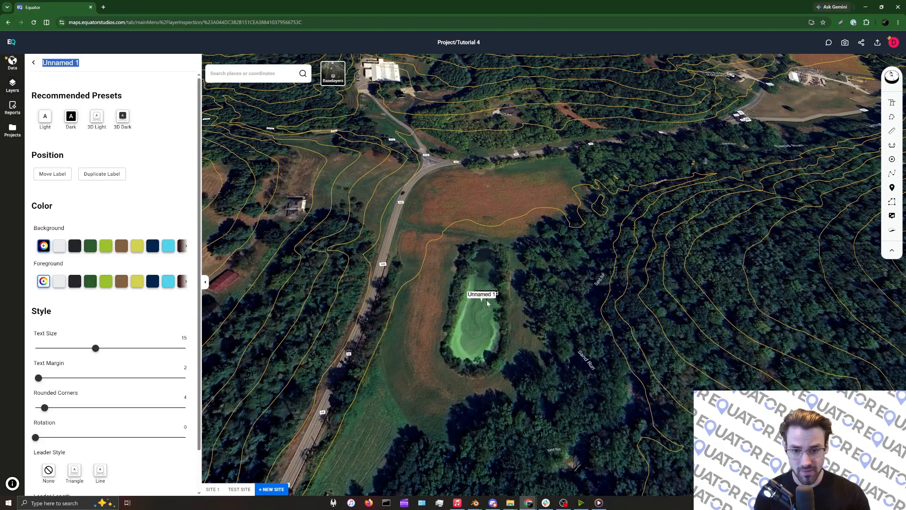
pyautogui.scroll(-2, 488, 303)
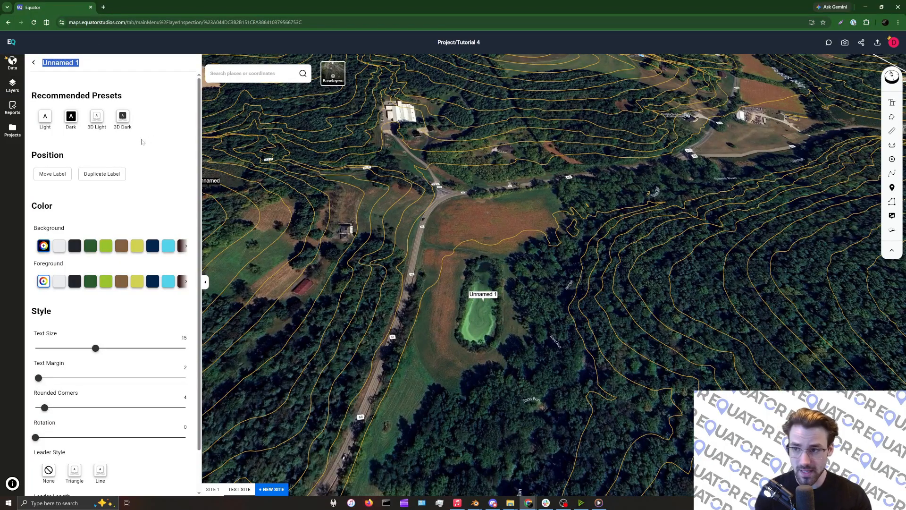
pyautogui.write('Pond')
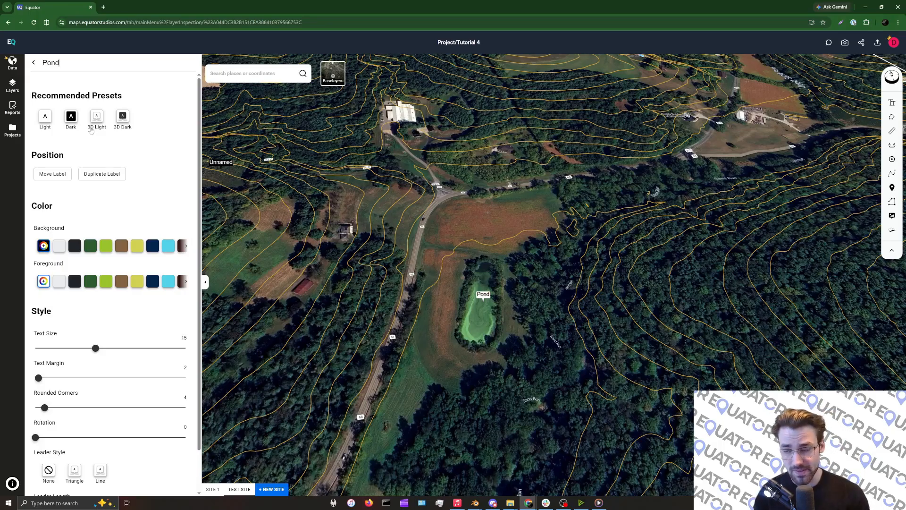
# Try the 3D Light and 3D Dark presets on the Pond label, settle on Light, and set a black background with a lime-green foreground.
pyautogui.click(45, 117)
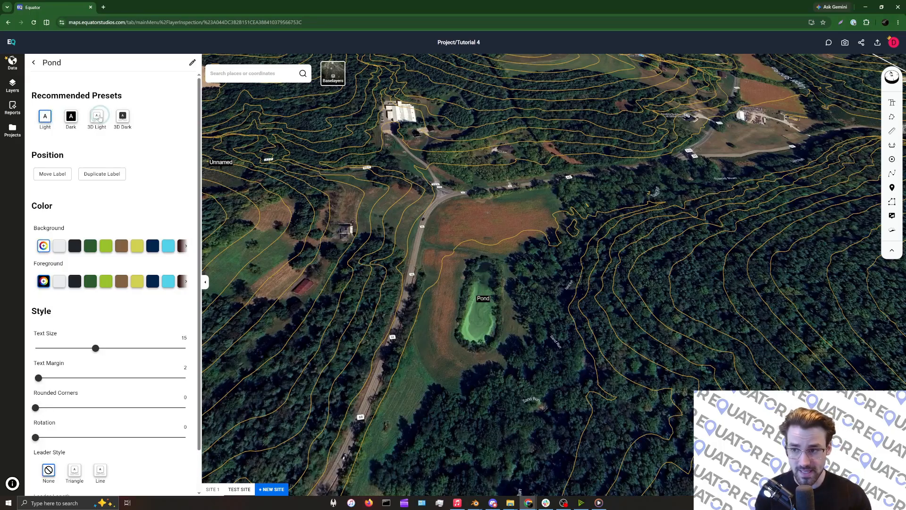
pyautogui.click(96, 117)
pyautogui.click(123, 117)
pyautogui.click(46, 118)
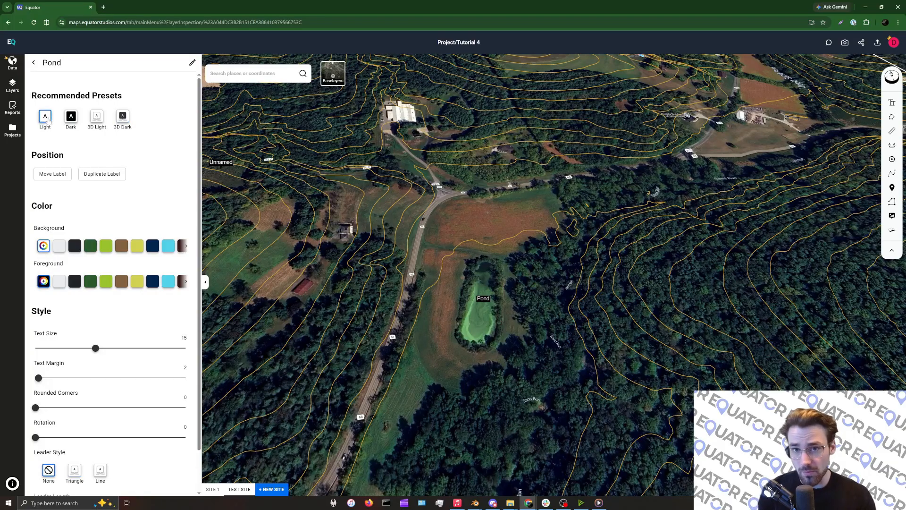
pyautogui.click(75, 246)
pyautogui.click(102, 283)
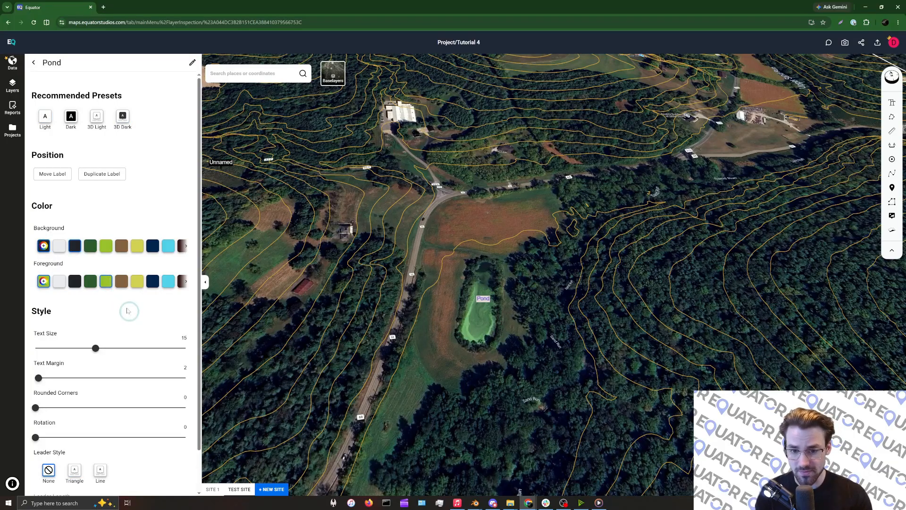
# Style the Pond label with text size 21.44, text margin about 25.5, rounded corners about 35.15 and rotation 0.
pyautogui.scroll(-1, 184, 213)
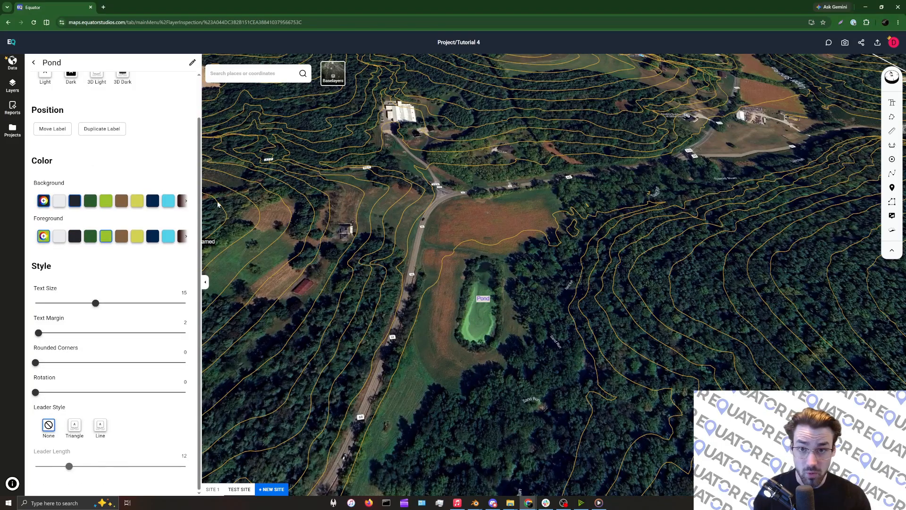
pyautogui.moveTo(96, 303); pyautogui.dragTo(123, 304)
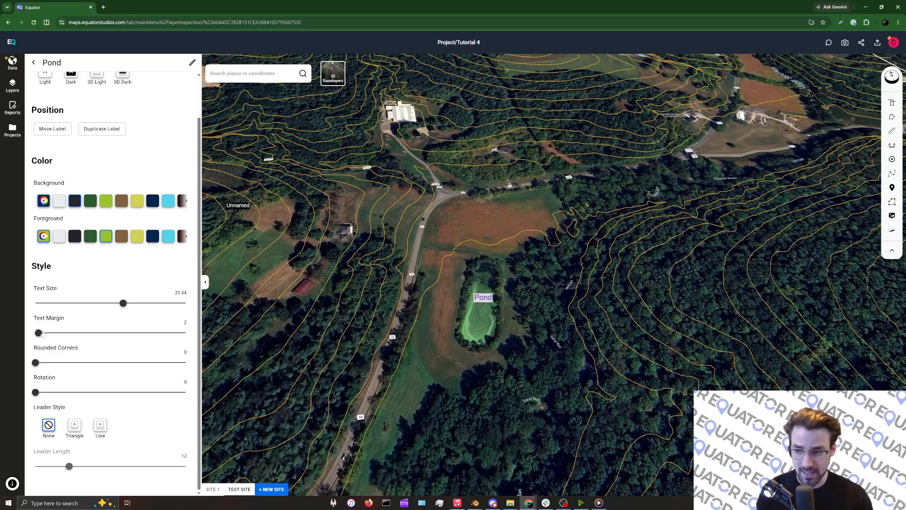
pyautogui.moveTo(43, 333); pyautogui.dragTo(110, 333)
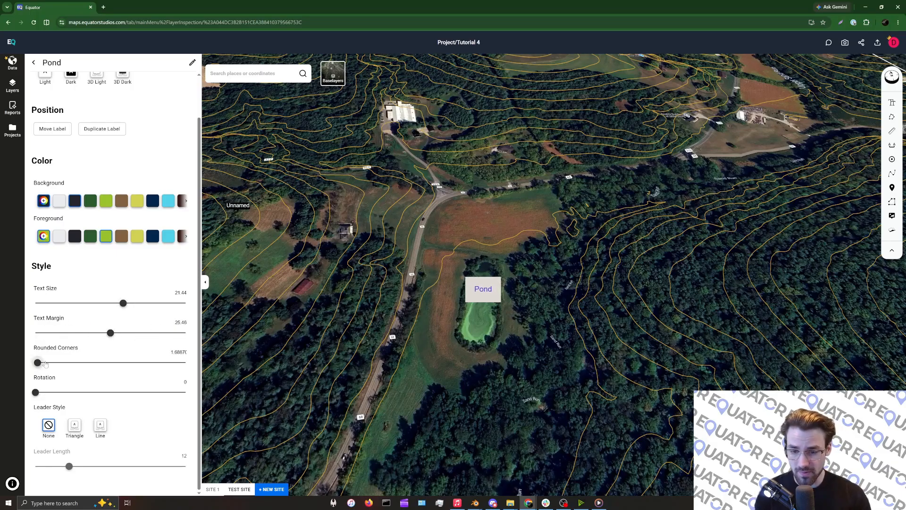
pyautogui.moveTo(38, 362); pyautogui.dragTo(139, 362)
pyautogui.moveTo(37, 392); pyautogui.dragTo(10, 392)
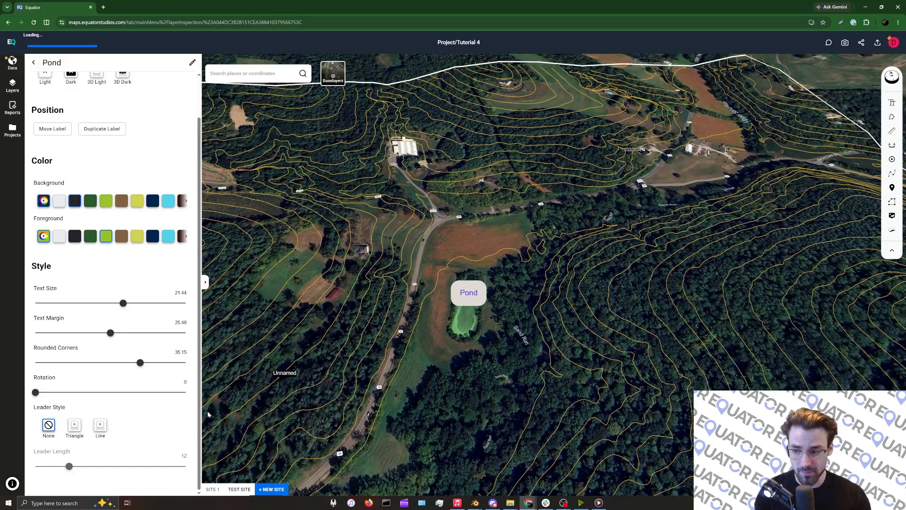
# Try a Triangle leader of length 8.84 on the Pond label, restore the leader style to None, and leave the label's settings.
pyautogui.click(75, 425)
pyautogui.click(100, 424)
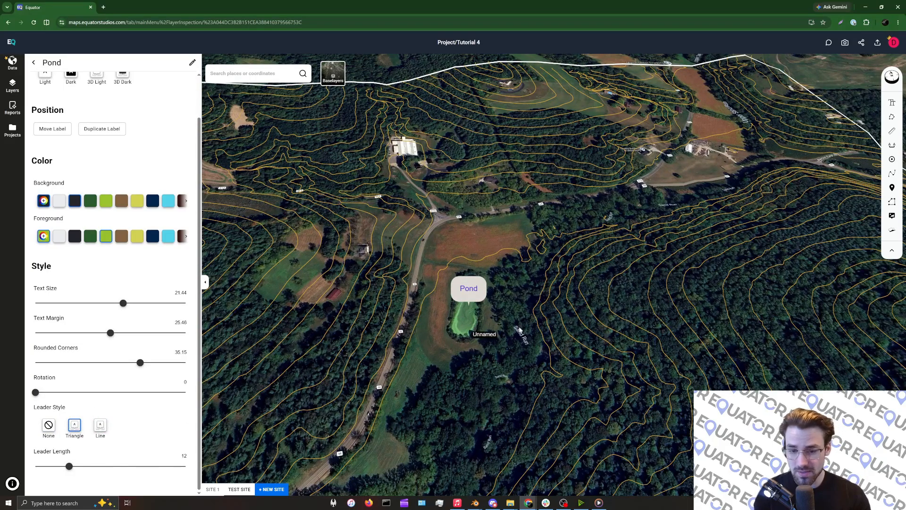
pyautogui.scroll(4, 501, 329)
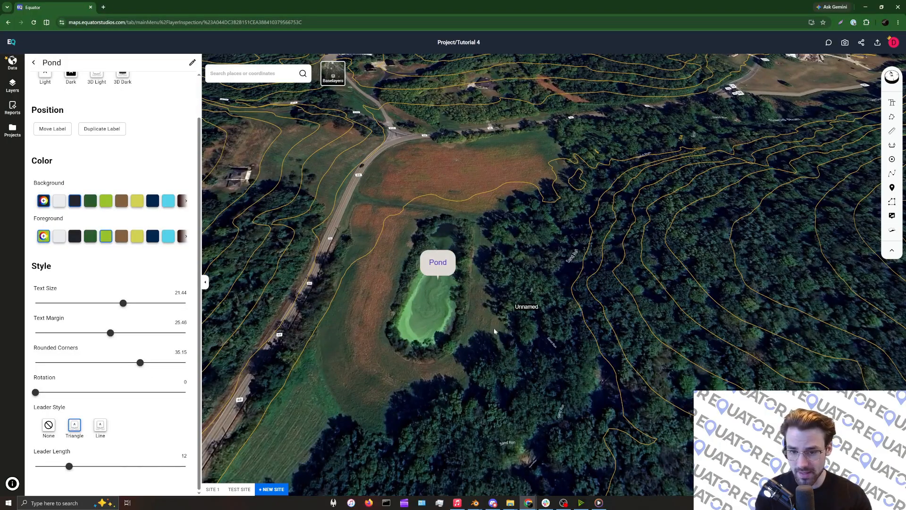
pyautogui.scroll(-3, 494, 331)
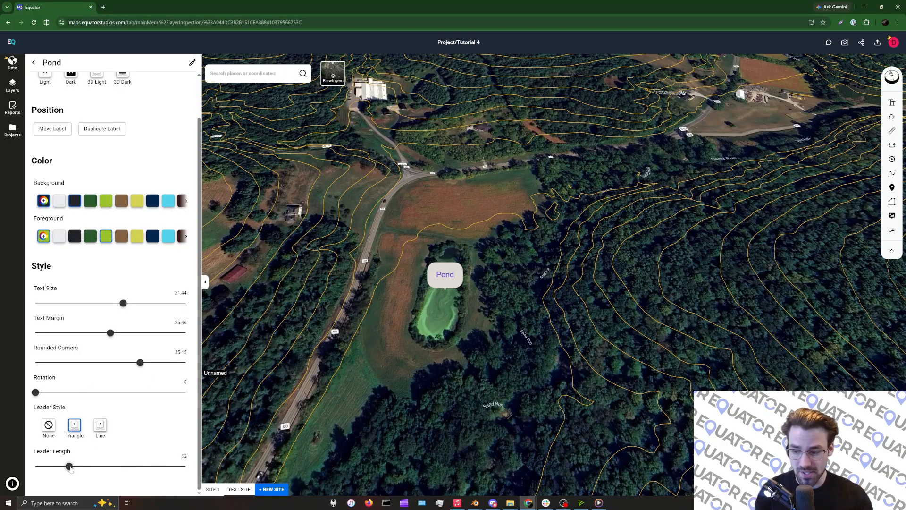
pyautogui.moveTo(70, 467)
pyautogui.mouseDown()
pyautogui.moveTo(177, 466)
pyautogui.moveTo(60, 466)
pyautogui.mouseUp()
pyautogui.click(49, 426)
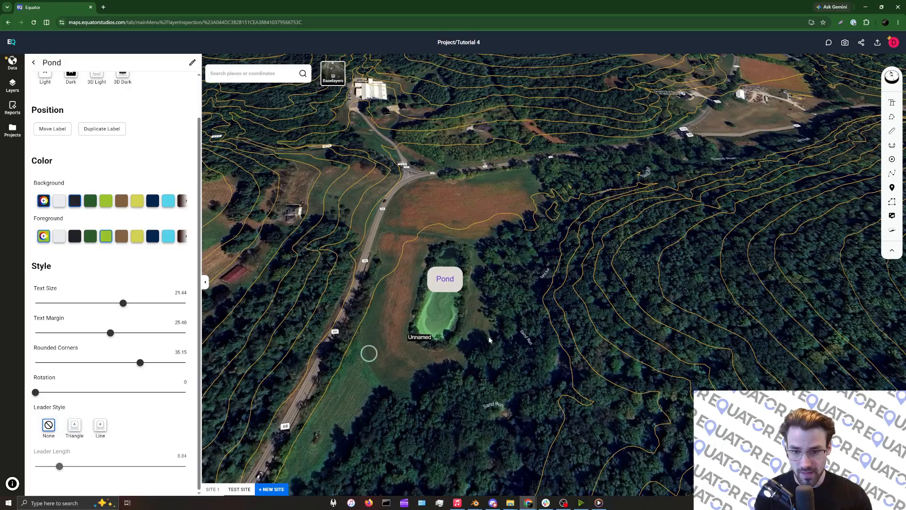
pyautogui.scroll(-5, 489, 340)
pyautogui.scroll(6, 489, 340)
pyautogui.click(34, 63)
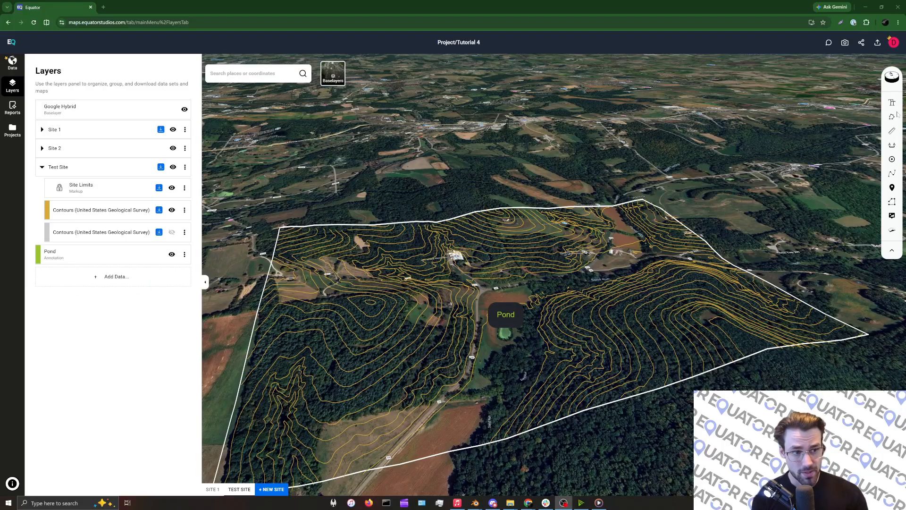
# Draw a closed polygon markup of about 24,000 m² around the house and field across the road from the pond.
pyautogui.click(892, 117)
pyautogui.scroll(5, 486, 281)
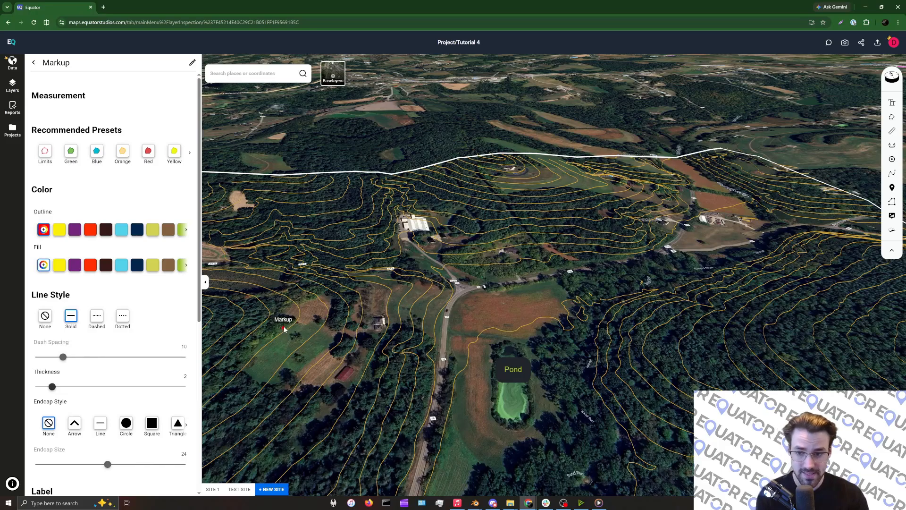
pyautogui.click(284, 327)
pyautogui.click(295, 290)
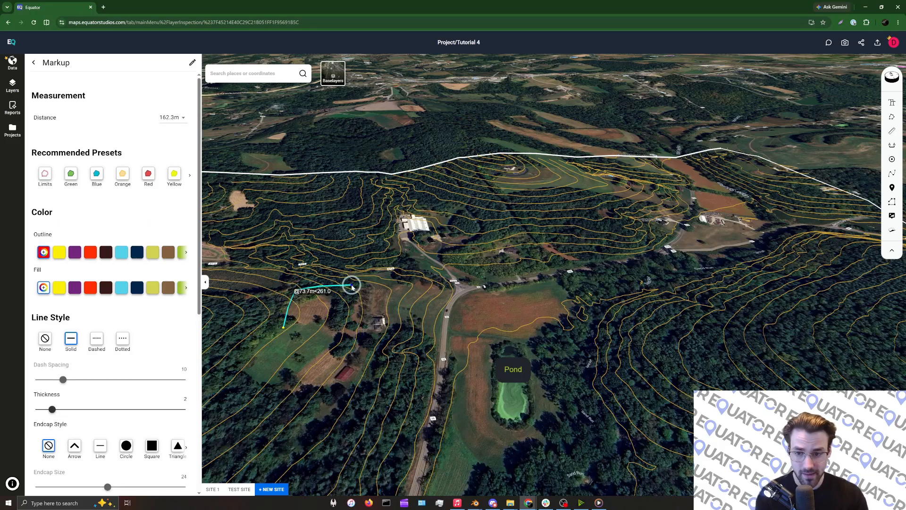
pyautogui.click(414, 286)
pyautogui.click(451, 294)
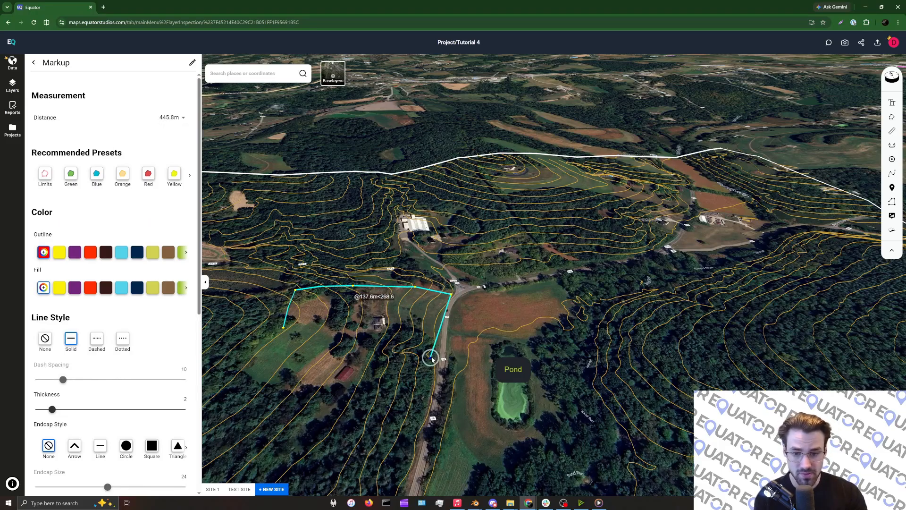
pyautogui.click(444, 311)
pyautogui.click(441, 340)
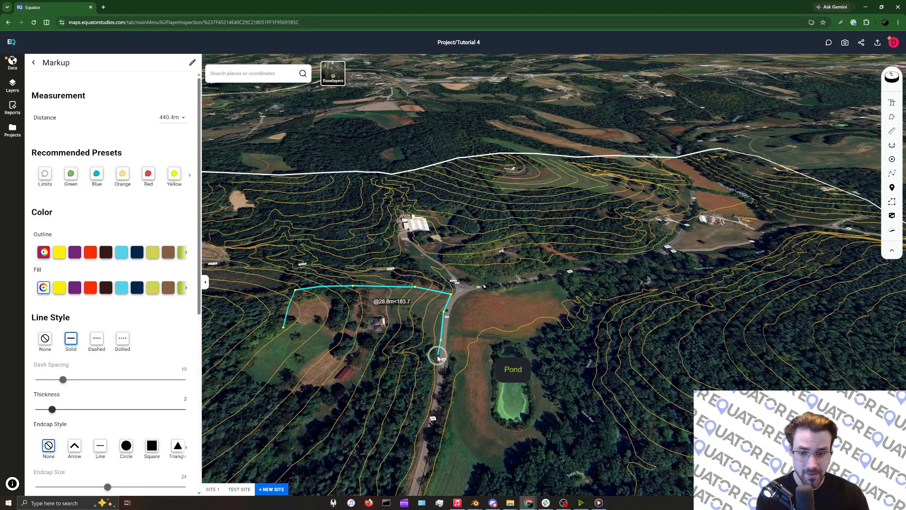
pyautogui.click(438, 357)
pyautogui.click(290, 334)
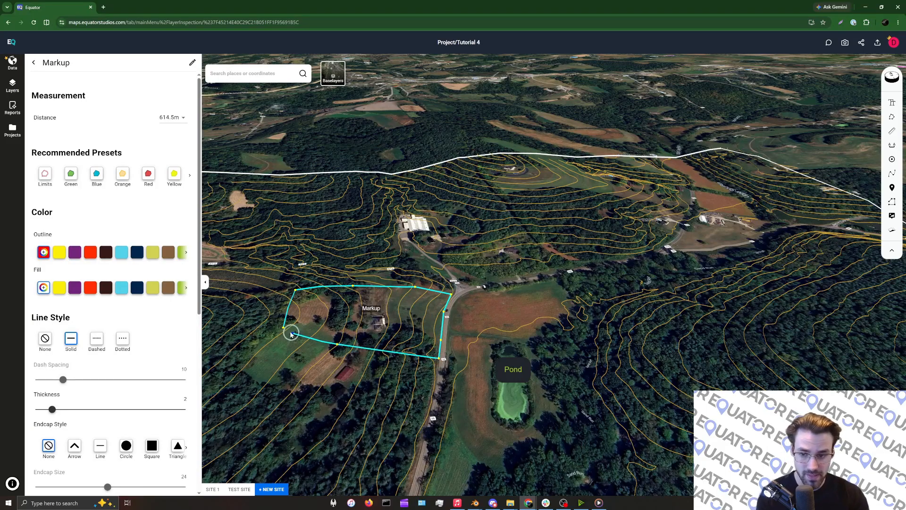
pyautogui.click(283, 327)
# Draw a second closed polygon markup of about 24,300 m² over the woods beside the large white-roofed building.
pyautogui.scroll(4, 373, 369)
pyautogui.moveTo(500, 307); pyautogui.dragTo(575, 323)
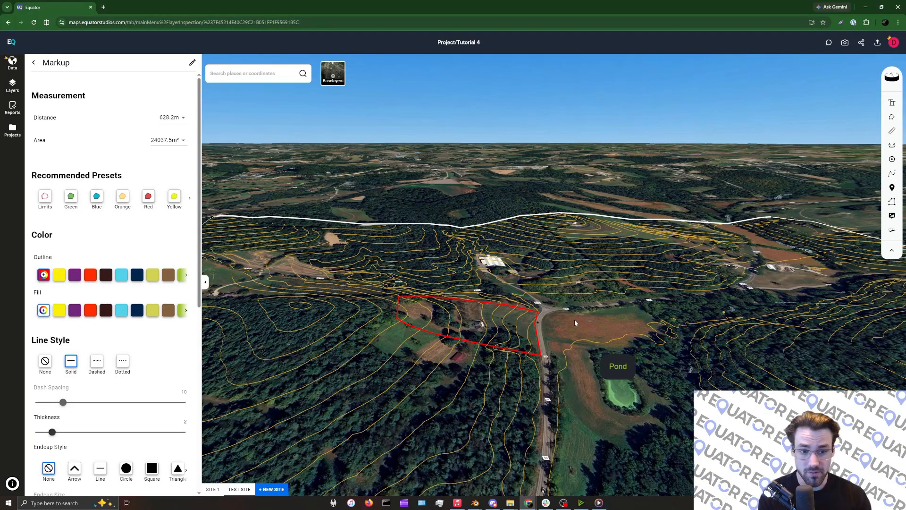
pyautogui.moveTo(574, 319)
pyautogui.mouseDown()
pyautogui.moveTo(588, 311)
pyautogui.moveTo(572, 329)
pyautogui.mouseUp()
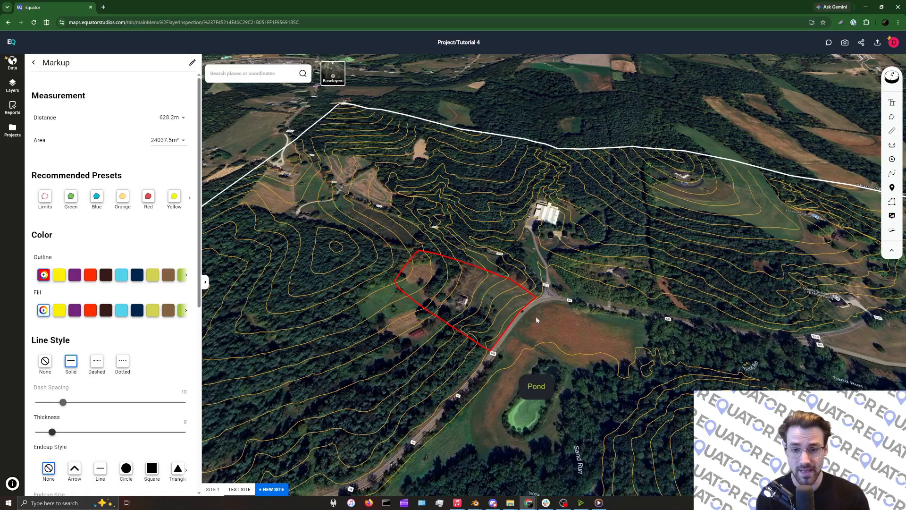
pyautogui.scroll(5, 533, 313)
pyautogui.moveTo(530, 310); pyautogui.dragTo(510, 306)
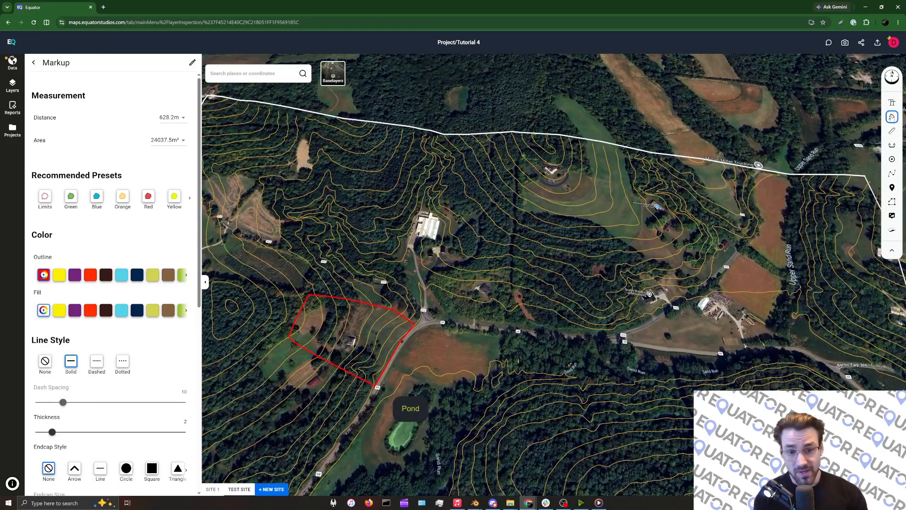
pyautogui.click(892, 118)
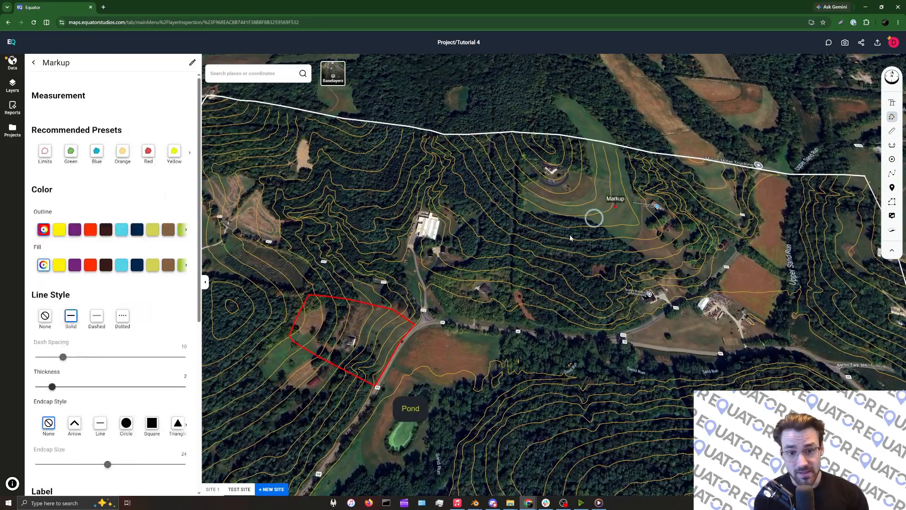
pyautogui.click(497, 191)
pyautogui.click(521, 211)
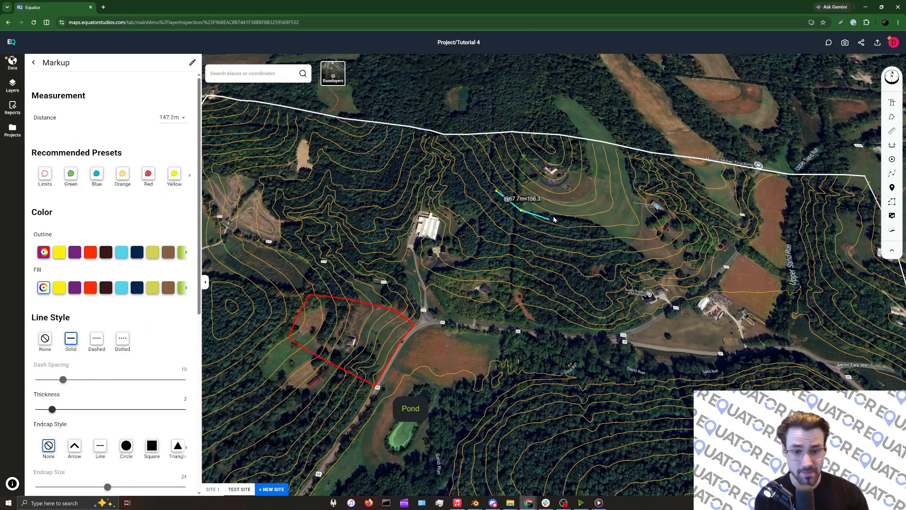
pyautogui.click(555, 213)
pyautogui.click(544, 243)
pyautogui.click(504, 269)
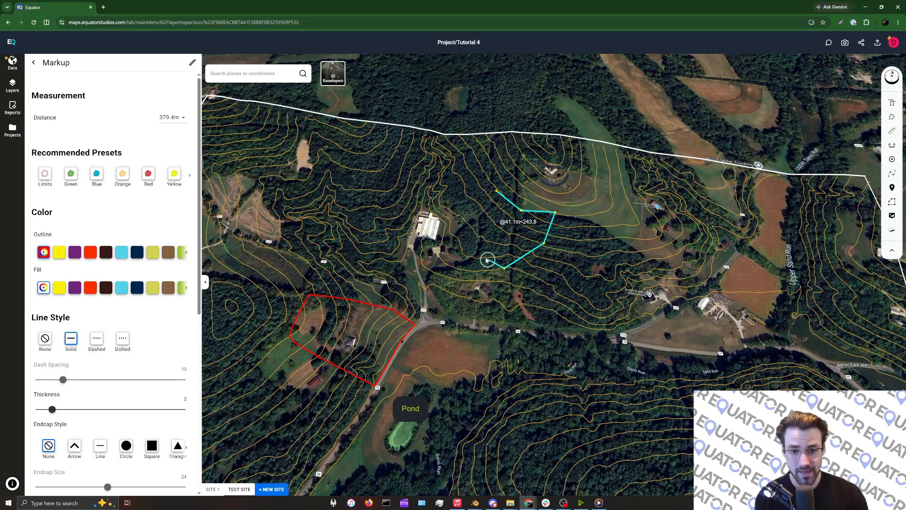
pyautogui.click(474, 249)
pyautogui.click(456, 215)
pyautogui.click(496, 191)
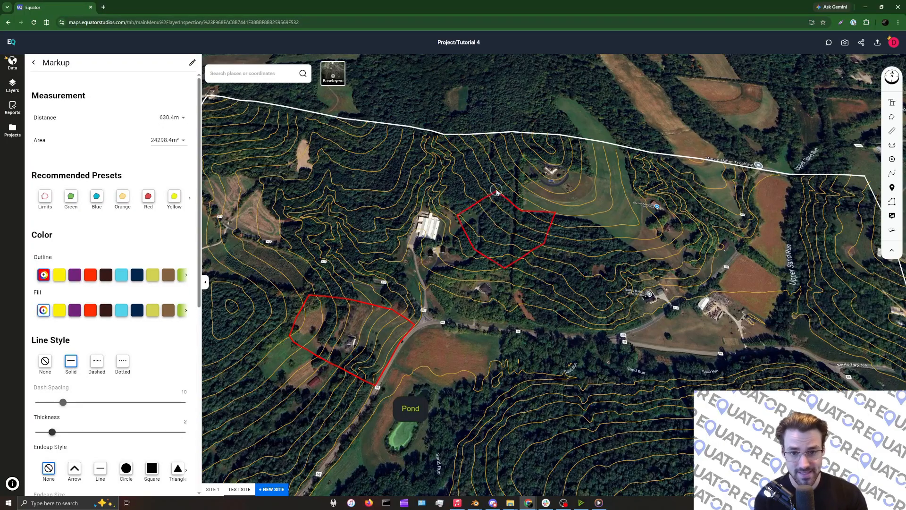
# Try the Green, Blue and Orange presets on the wooded polygon, keep Red, and set its outline color to yellow.
pyautogui.scroll(4, 499, 227)
pyautogui.moveTo(463, 279); pyautogui.dragTo(482, 229)
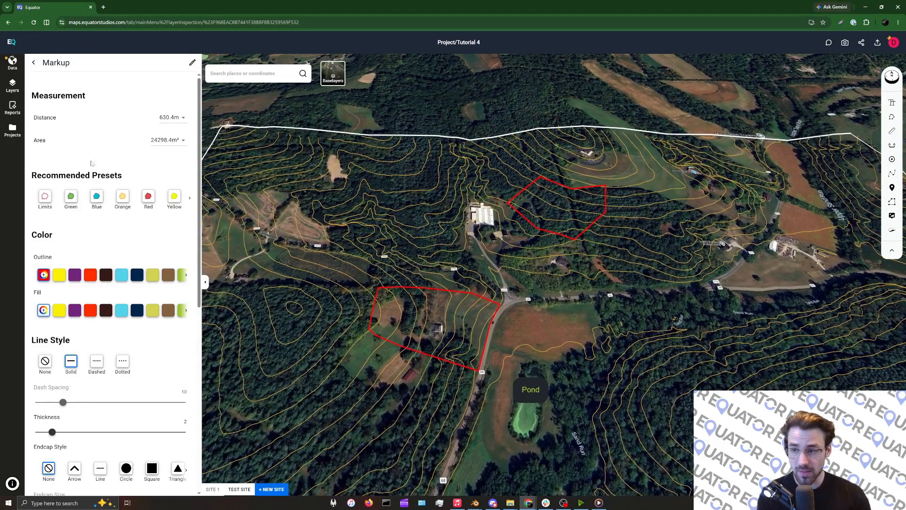
pyautogui.click(71, 197)
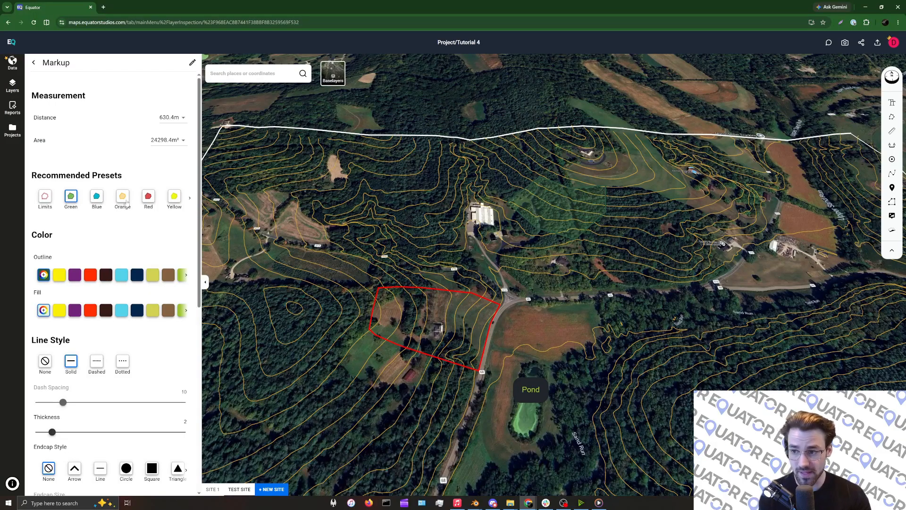
pyautogui.click(98, 199)
pyautogui.click(128, 197)
pyautogui.click(148, 197)
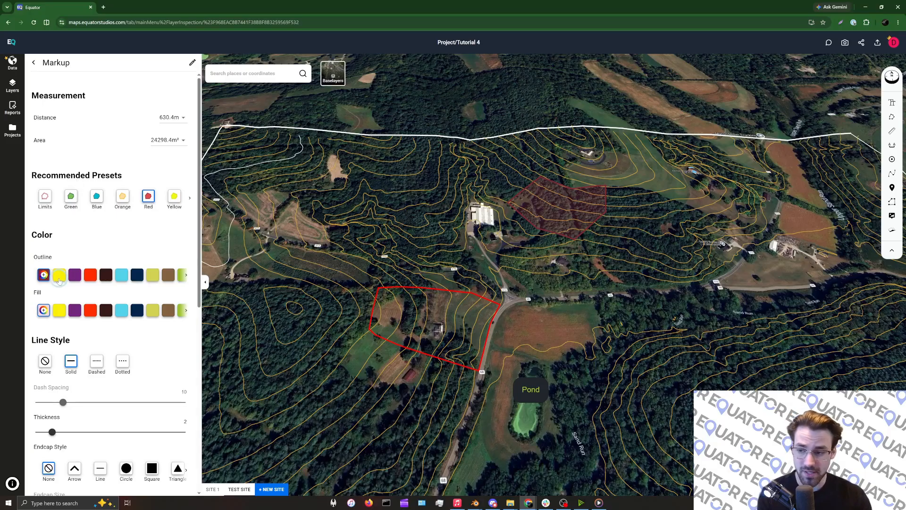
pyautogui.click(59, 278)
pyautogui.moveTo(532, 232); pyautogui.dragTo(453, 282)
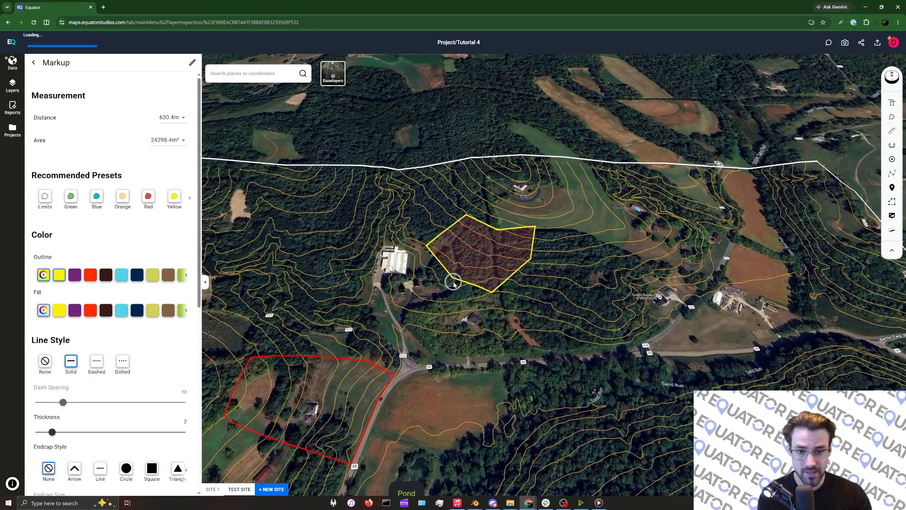
pyautogui.scroll(5, 452, 258)
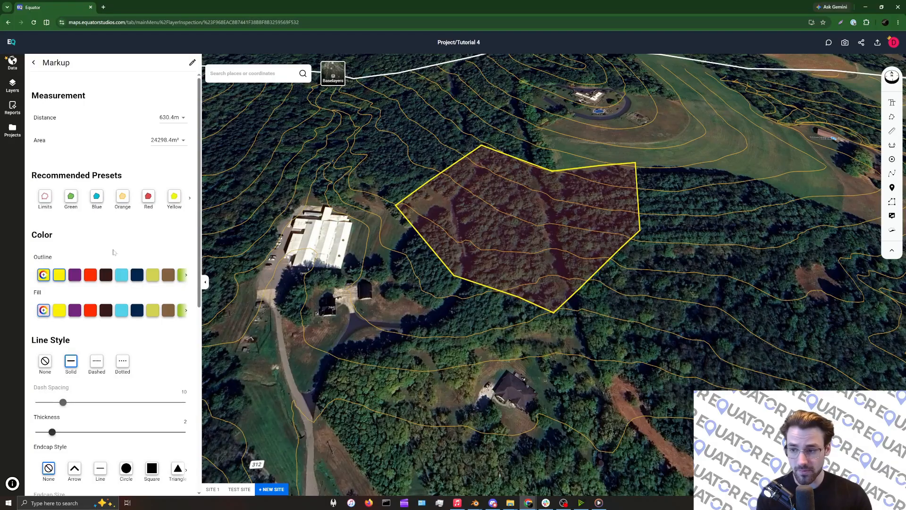
# Try a Dashed outline on the wooded polygon, set it to Dotted, with dash spacing 25 and thickness 6.5.
pyautogui.scroll(-5, 528, 203)
pyautogui.click(97, 363)
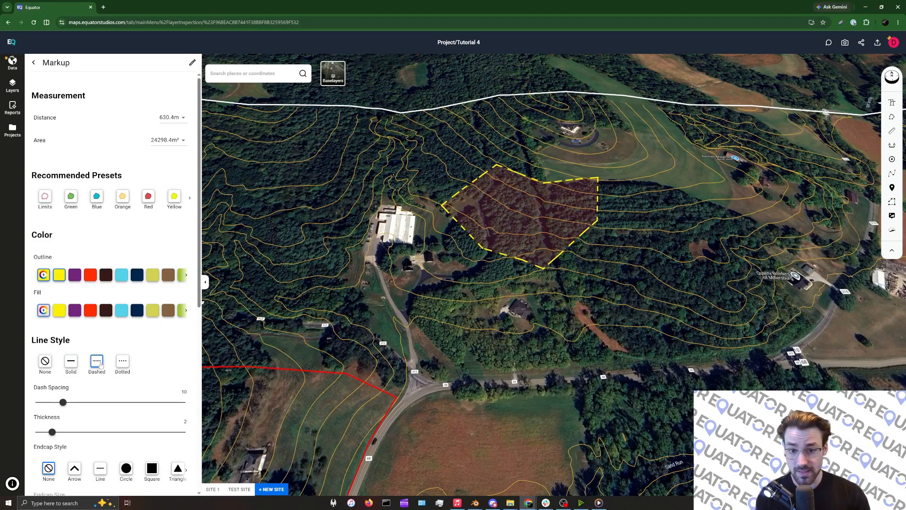
pyautogui.click(123, 366)
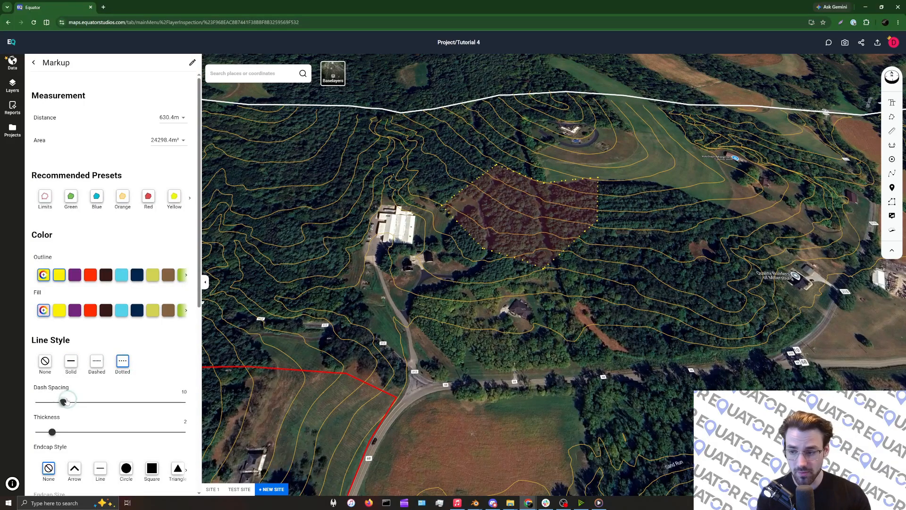
pyautogui.moveTo(68, 406); pyautogui.dragTo(106, 413)
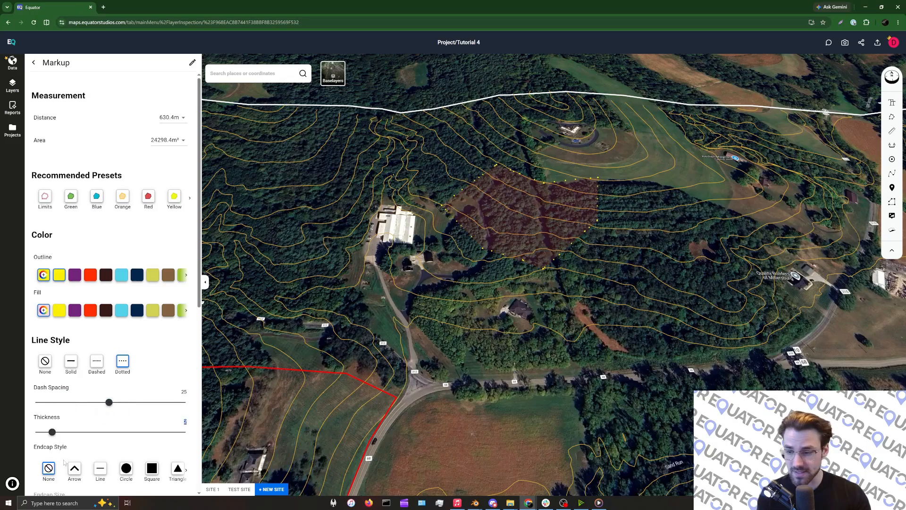
pyautogui.moveTo(56, 435); pyautogui.dragTo(114, 439)
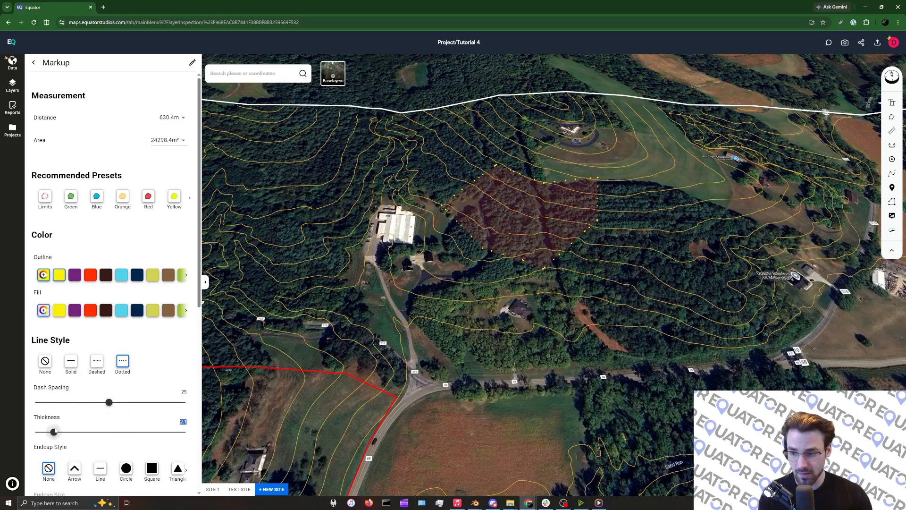
pyautogui.moveTo(54, 432); pyautogui.dragTo(127, 431)
# Give the wooded polygon's outline Triangle endcaps with a size of 17.42.
pyautogui.click(134, 470)
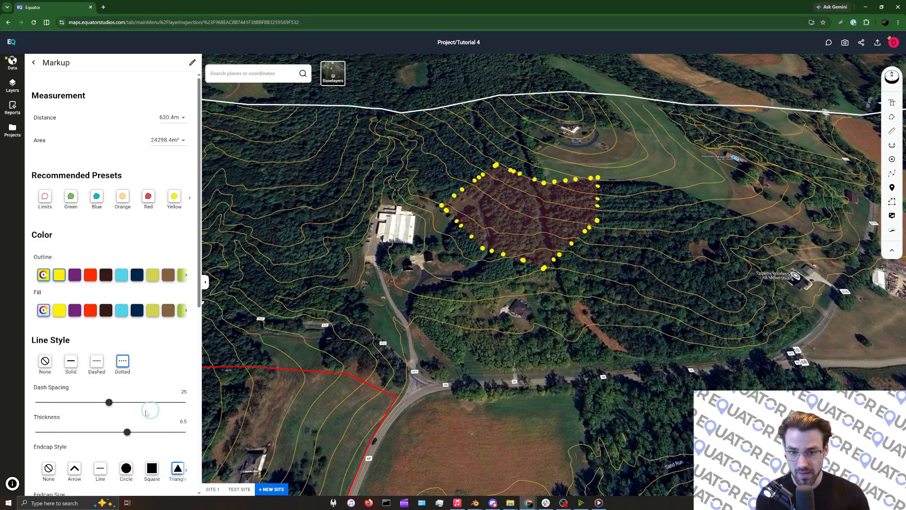
pyautogui.scroll(-2, 146, 414)
pyautogui.moveTo(108, 403); pyautogui.dragTo(87, 403)
pyautogui.scroll(1, 69, 376)
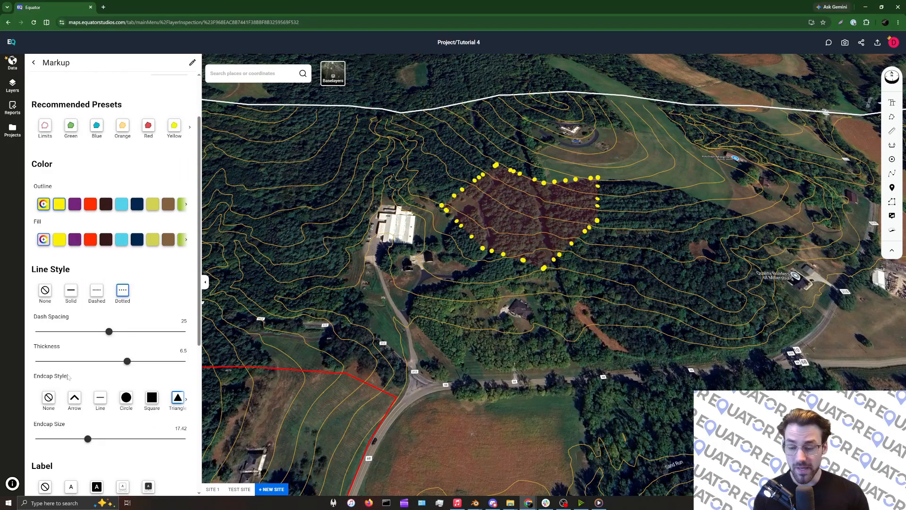
pyautogui.scroll(-2, 334, 321)
# Try the Light and Dark label styles on the wooded polygon and choose 3D Light.
pyautogui.moveTo(383, 314); pyautogui.dragTo(456, 309)
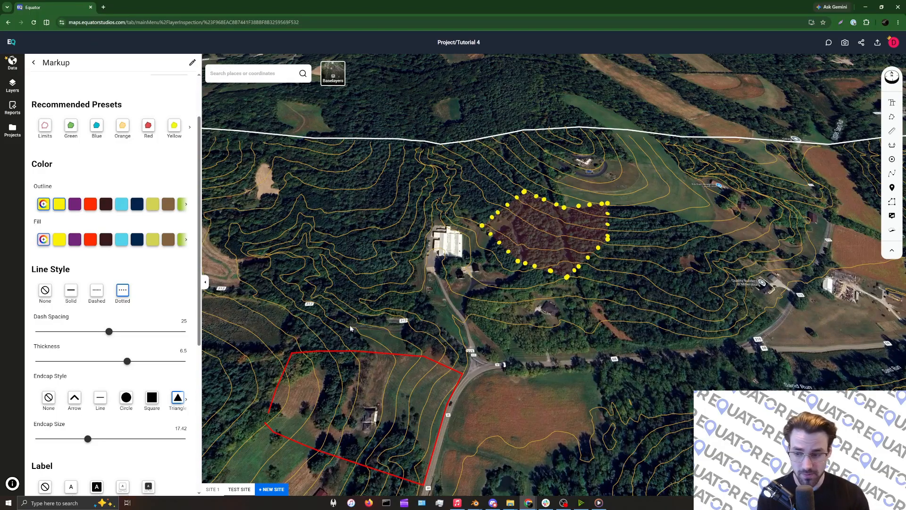
pyautogui.scroll(-5, 75, 355)
pyautogui.click(72, 221)
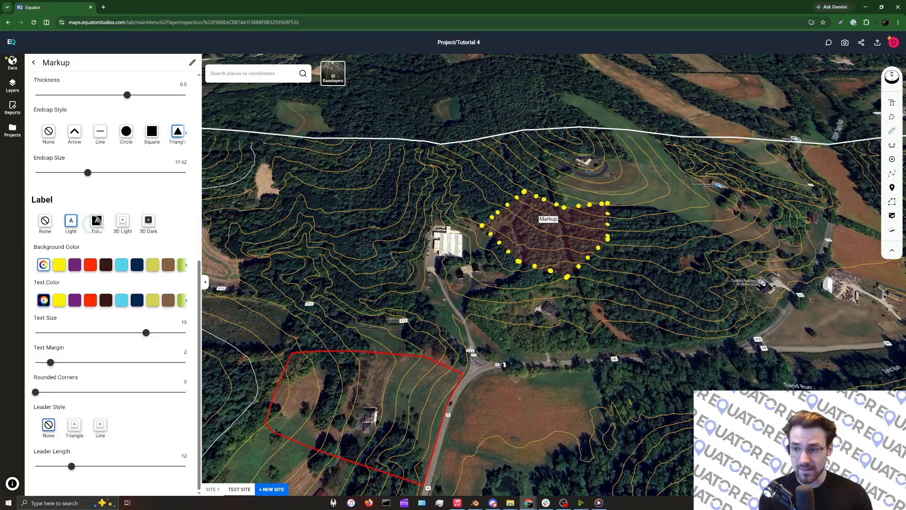
pyautogui.click(97, 221)
pyautogui.click(122, 221)
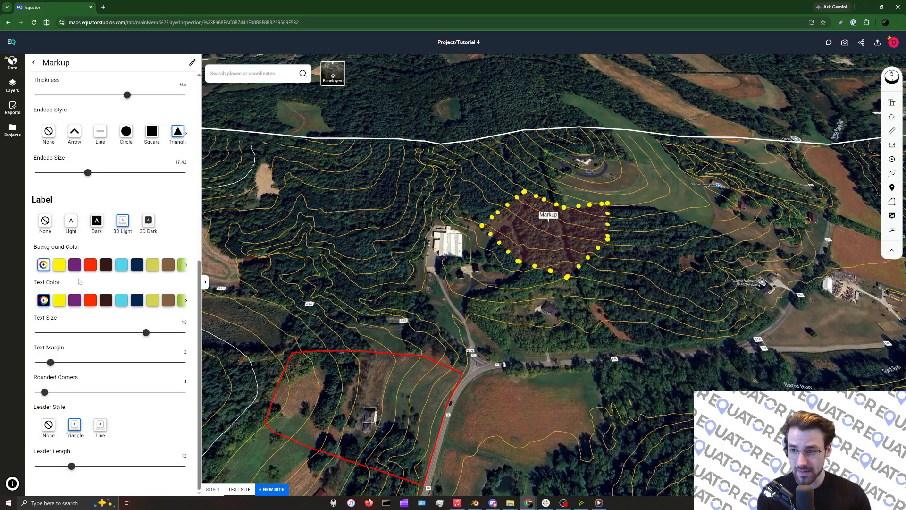
# Give the polygon's label a red background, purple text at size 10.26, a larger text margin and more rounded corners.
pyautogui.click(89, 265)
pyautogui.click(75, 301)
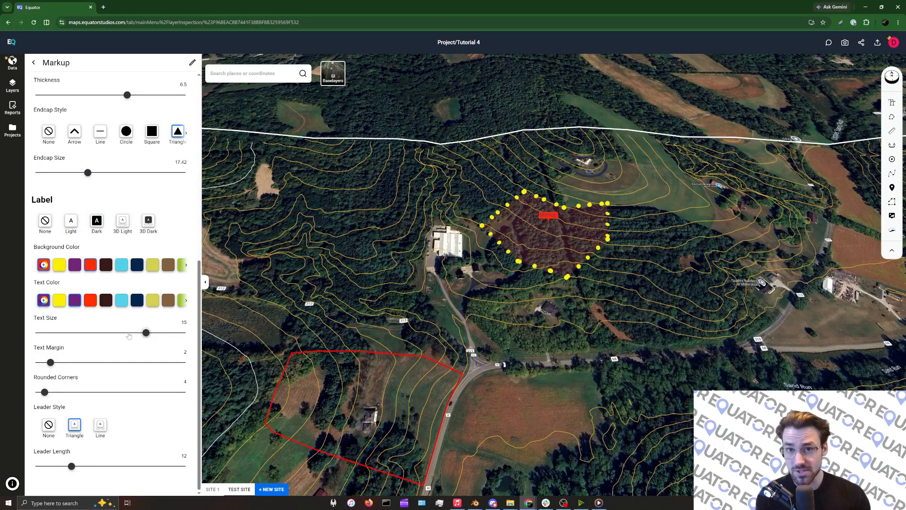
pyautogui.click(109, 332)
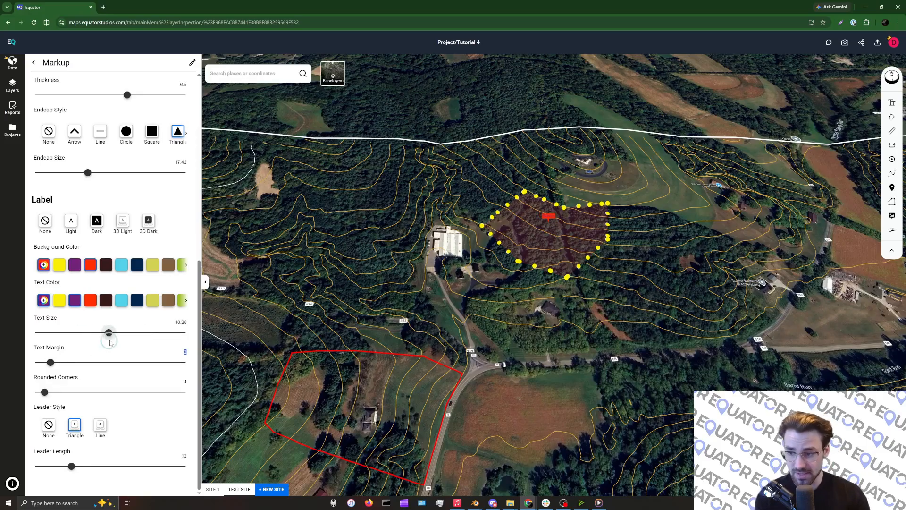
pyautogui.moveTo(75, 362); pyautogui.dragTo(92, 368)
pyautogui.click(93, 392)
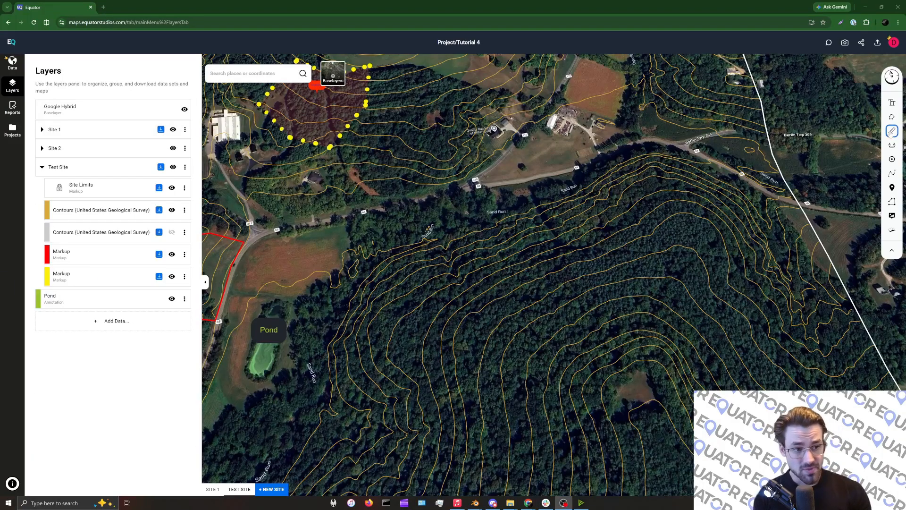
# Draw a straight measurement line about 333 m long from the road across Sand Run into the wooded hillside.
pyautogui.click(892, 132)
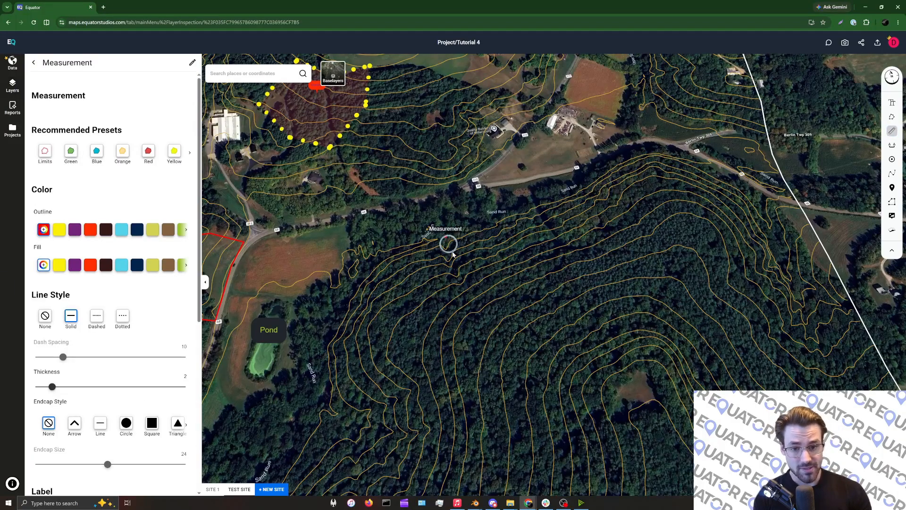
pyautogui.click(493, 187)
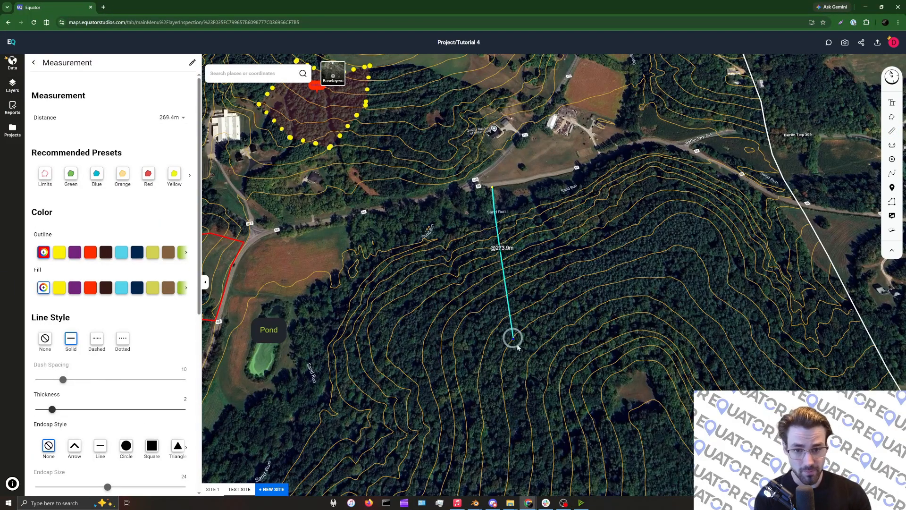
pyautogui.click(530, 378)
pyautogui.moveTo(509, 362); pyautogui.dragTo(493, 340)
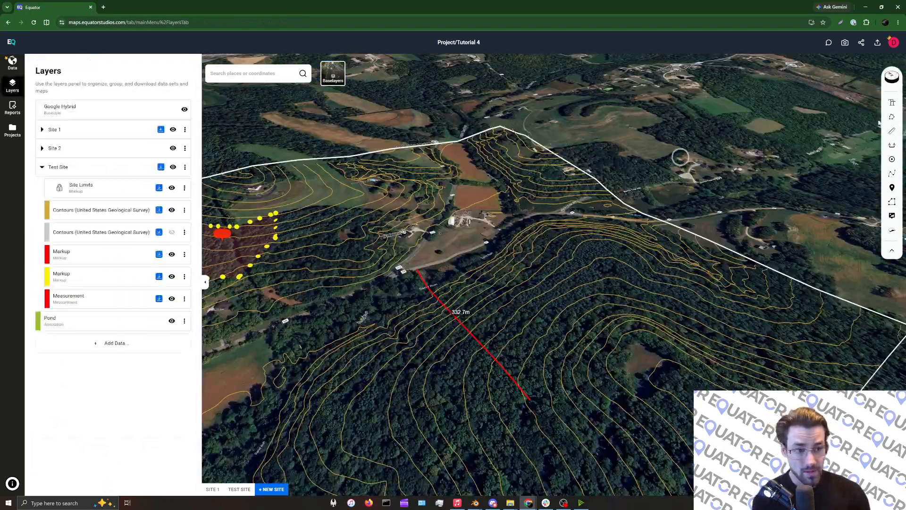
# Draw a second measurement line of several segments, about 591 m long in total, across the wooded hillside beside the first.
pyautogui.click(892, 131)
pyautogui.click(484, 248)
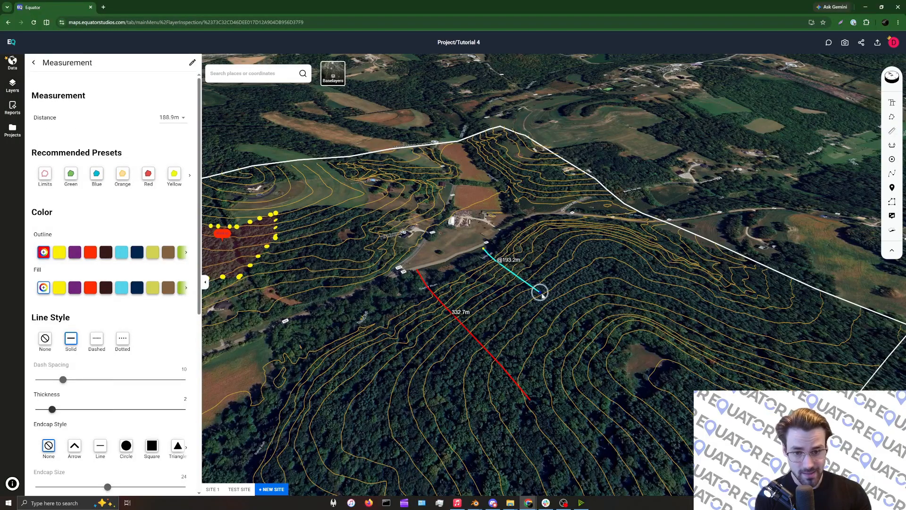
pyautogui.click(543, 293)
pyautogui.click(624, 281)
pyautogui.click(668, 279)
pyautogui.doubleClick(605, 352)
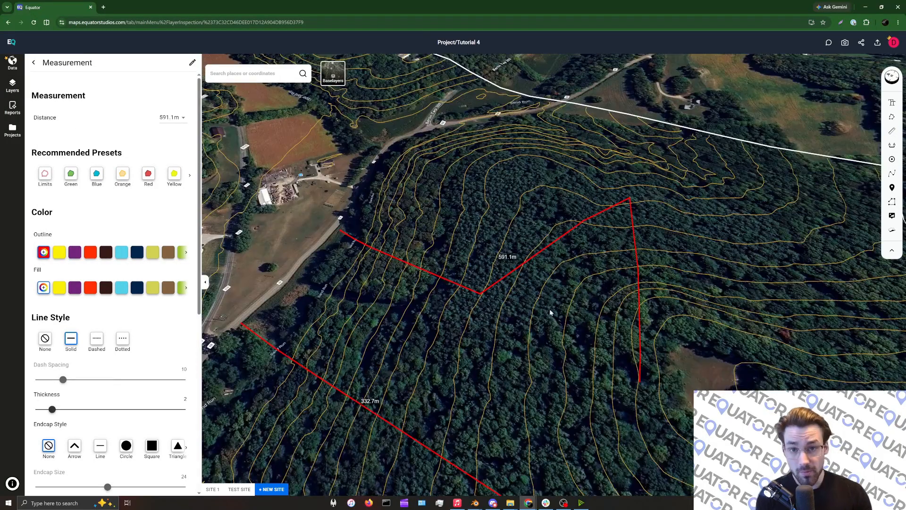
pyautogui.moveTo(550, 310); pyautogui.dragTo(454, 223)
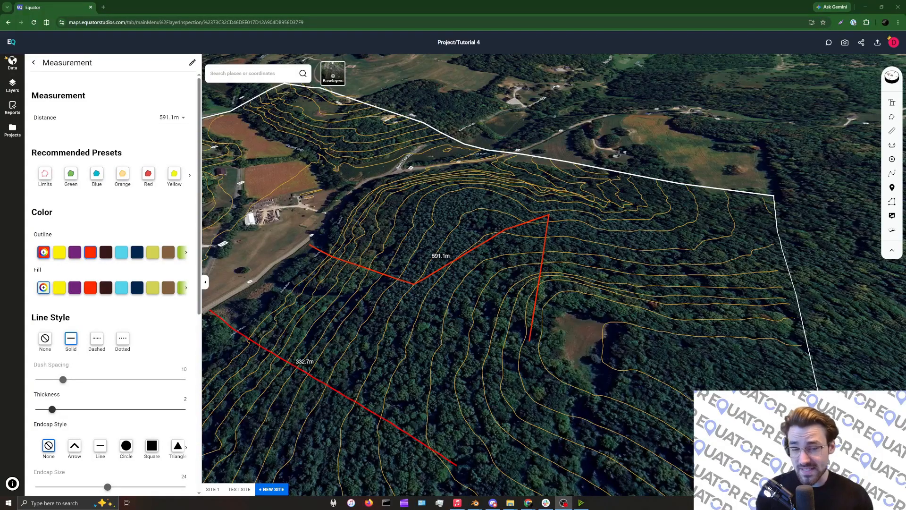
# Give the multi-segment measurement line Arrow endcaps and a dark brown outline.
pyautogui.scroll(-3, 117, 353)
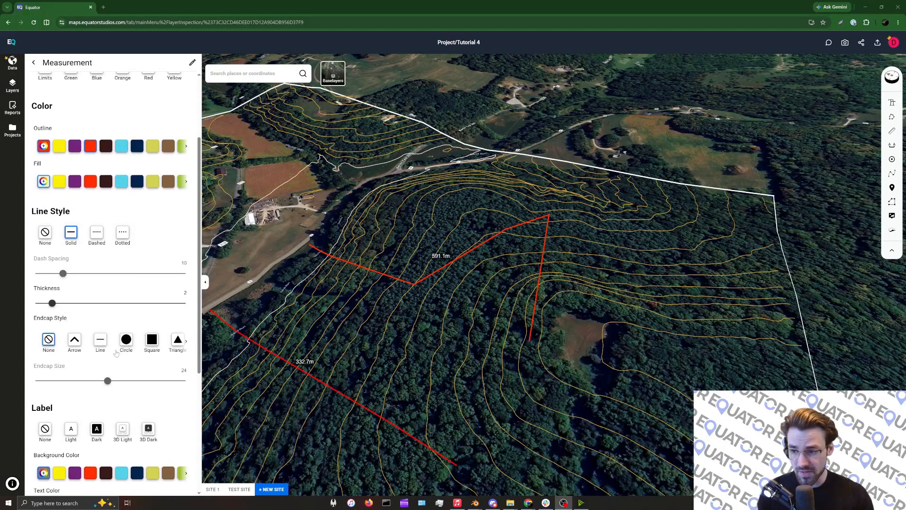
pyautogui.click(75, 340)
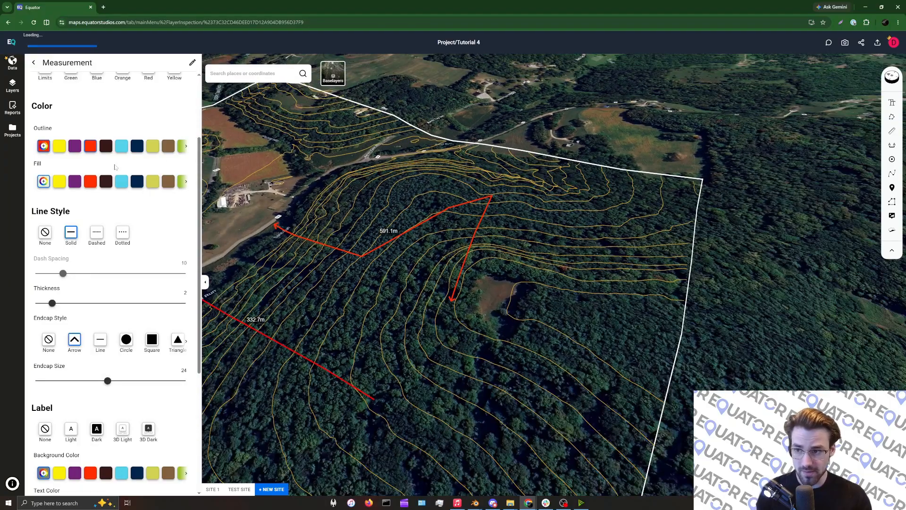
pyautogui.click(105, 147)
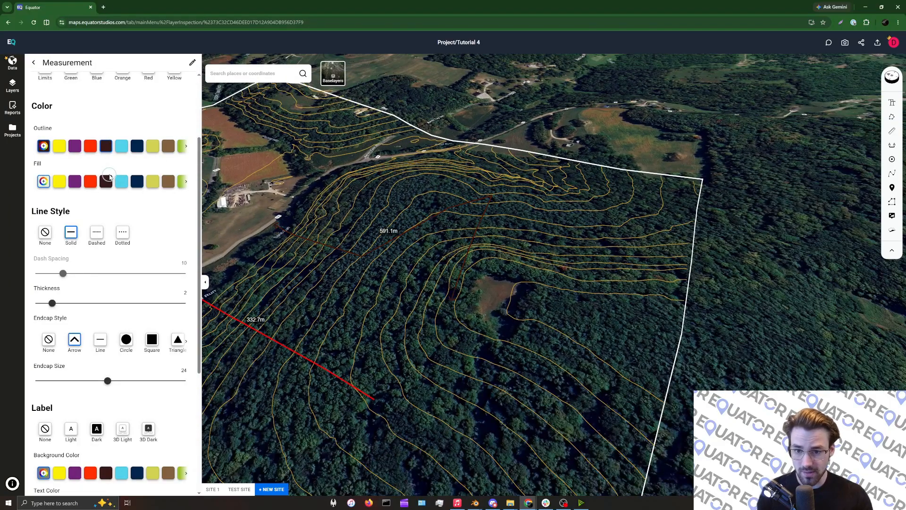
pyautogui.scroll(-5, 126, 260)
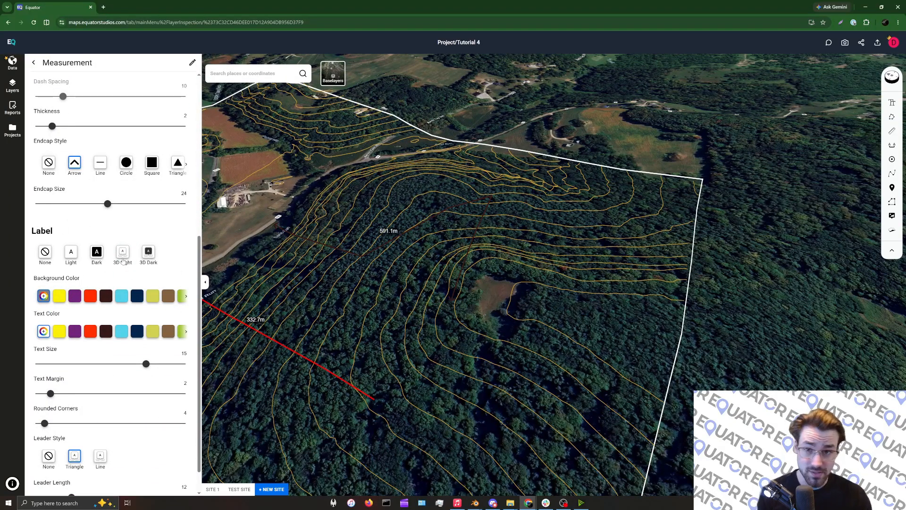
pyautogui.scroll(-2, 347, 293)
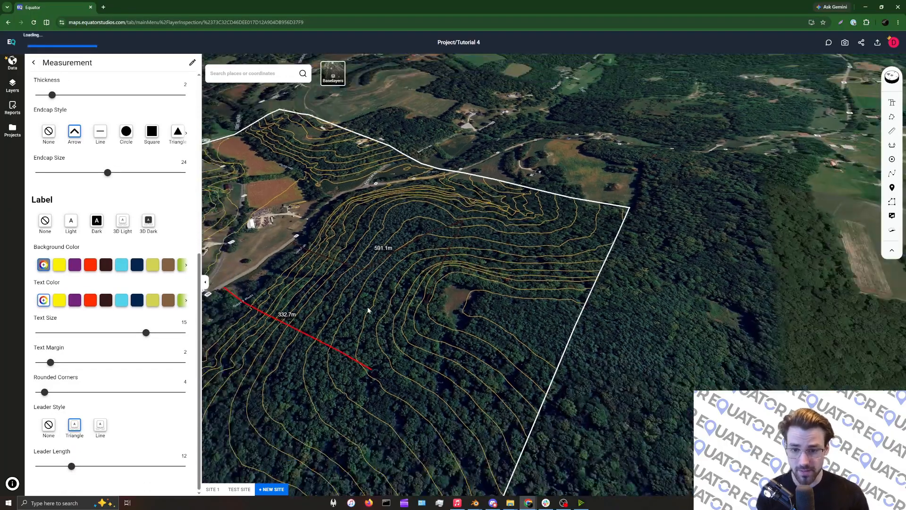
# Draw a cross section about 204 m long from the upper brown field's edge to the site boundary, and close its graph.
pyautogui.scroll(4, 360, 277)
pyautogui.moveTo(360, 277); pyautogui.dragTo(377, 287)
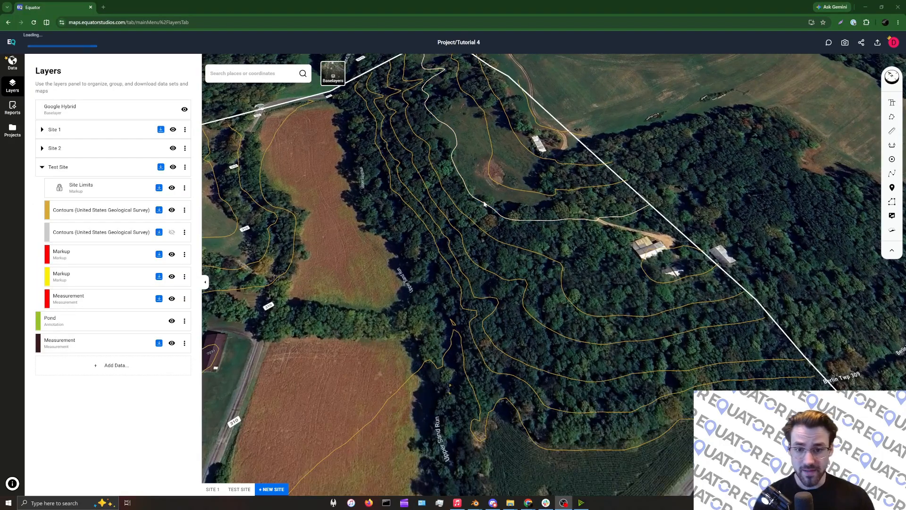
pyautogui.click(892, 145)
pyautogui.click(384, 186)
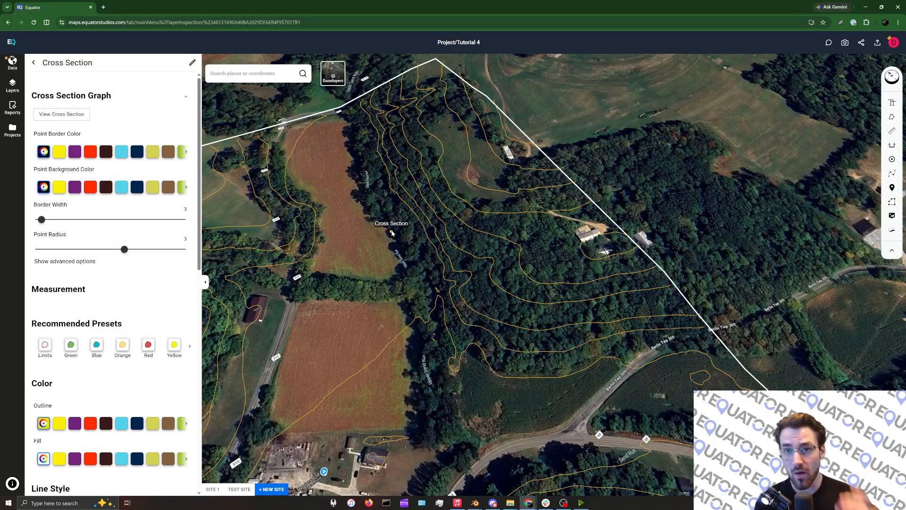
pyautogui.click(378, 223)
pyautogui.click(476, 101)
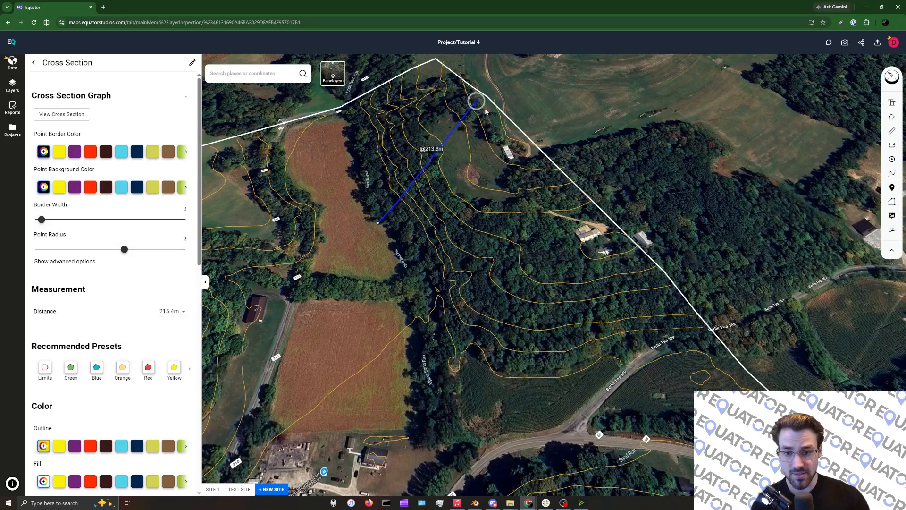
pyautogui.click(519, 132)
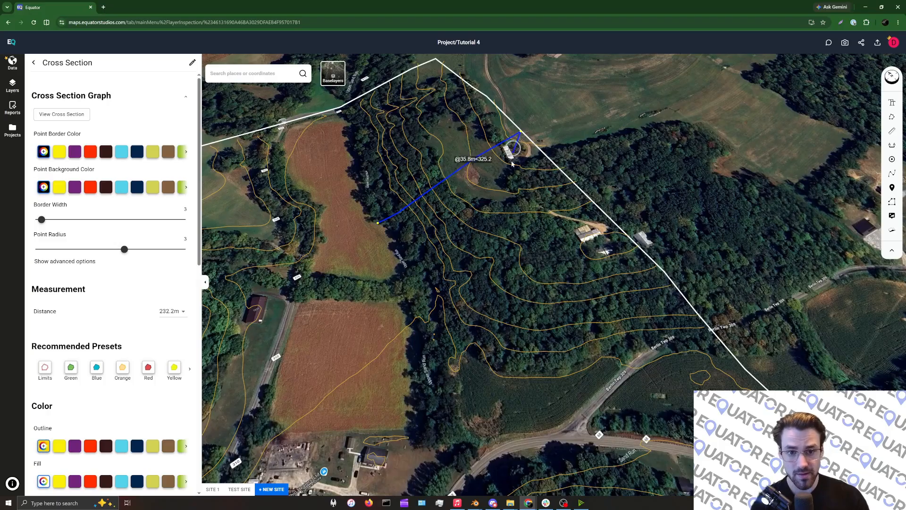
pyautogui.rightClick(507, 145)
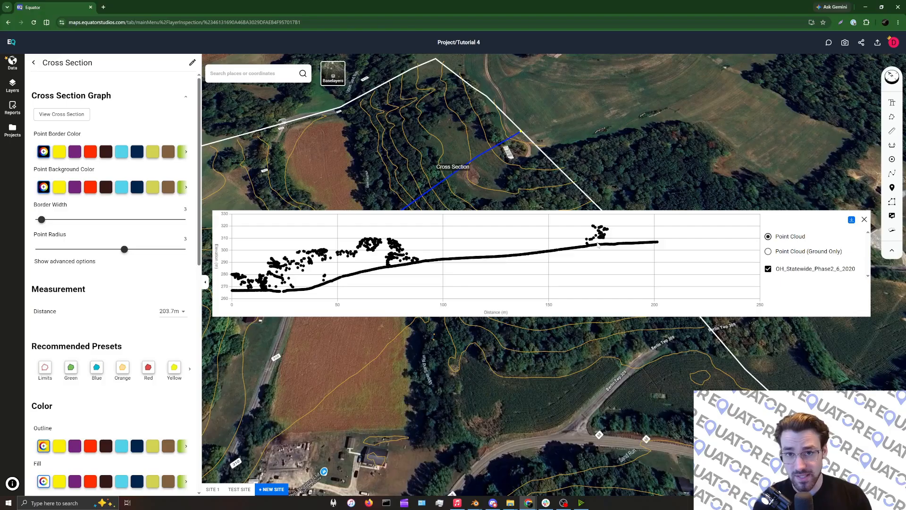
pyautogui.moveTo(542, 169); pyautogui.dragTo(531, 157)
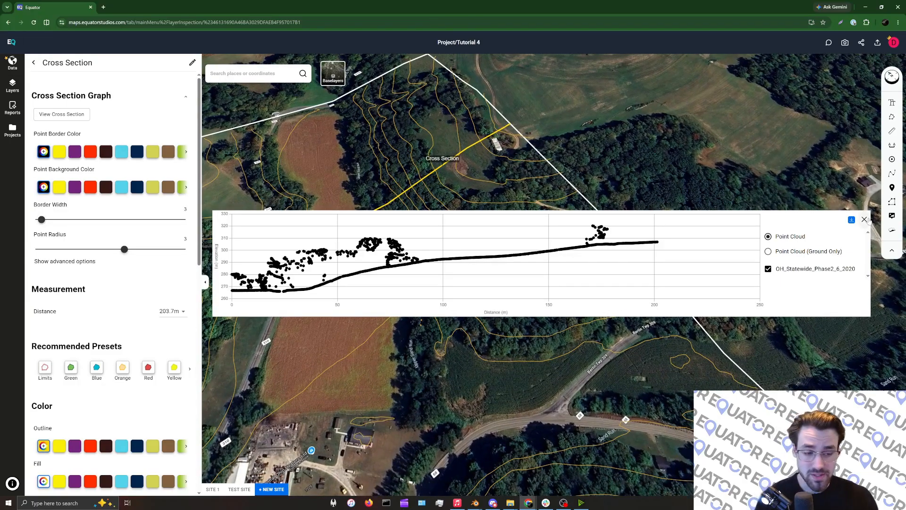
pyautogui.click(865, 220)
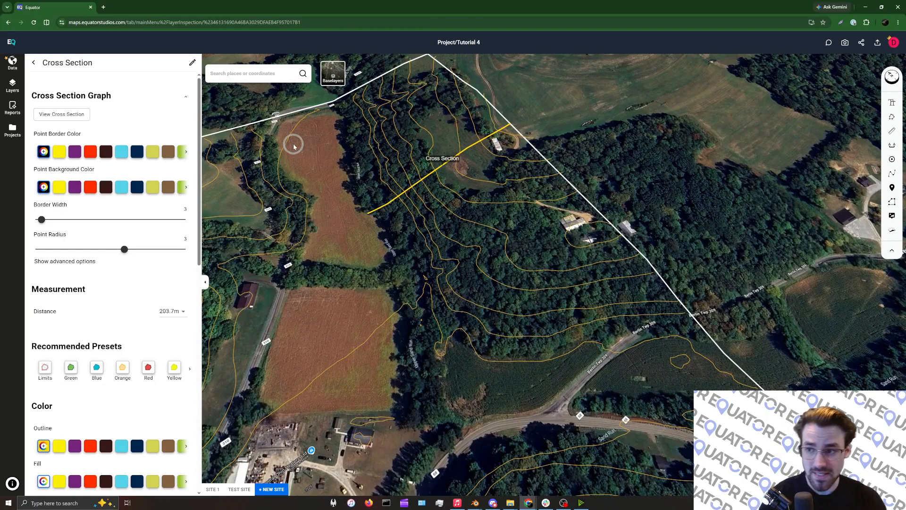
# Reopen the cross section's graph and switch it to Point Cloud (Ground Only).
pyautogui.scroll(-3, 109, 236)
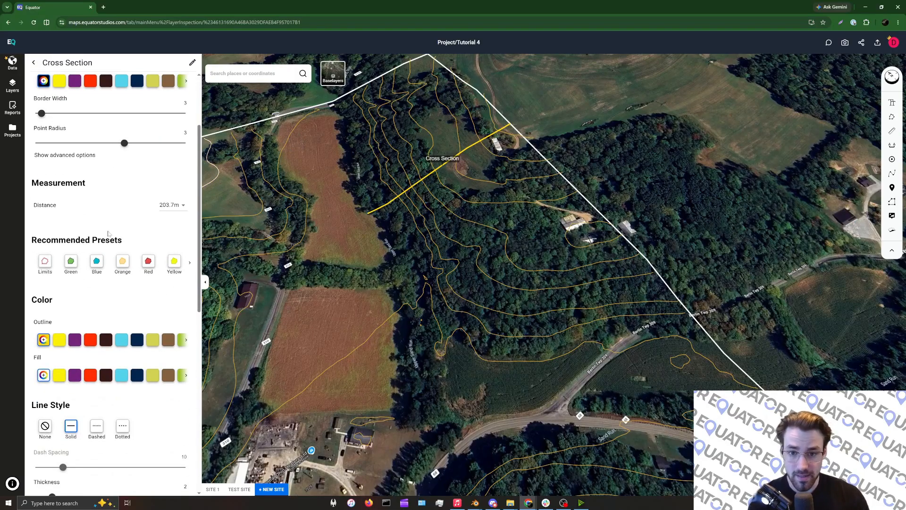
pyautogui.scroll(3, 111, 221)
pyautogui.scroll(-6, 109, 222)
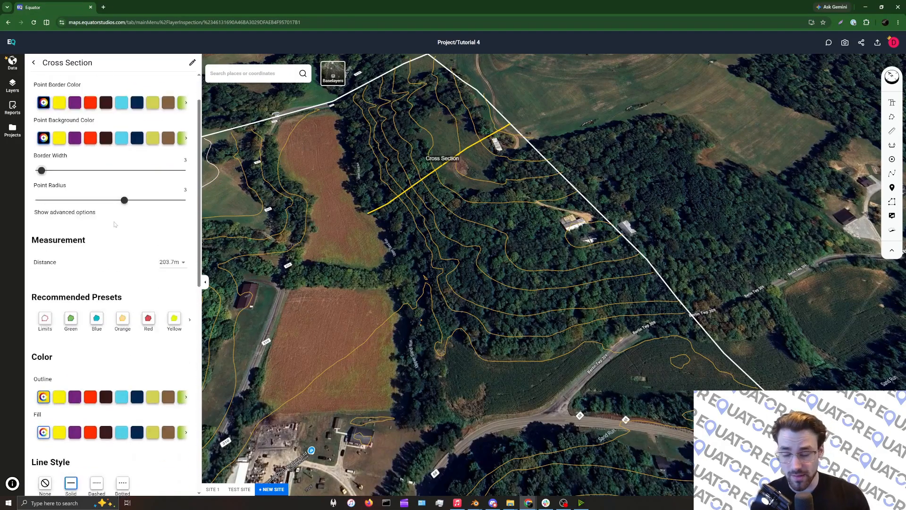
pyautogui.scroll(6, 109, 222)
pyautogui.click(71, 114)
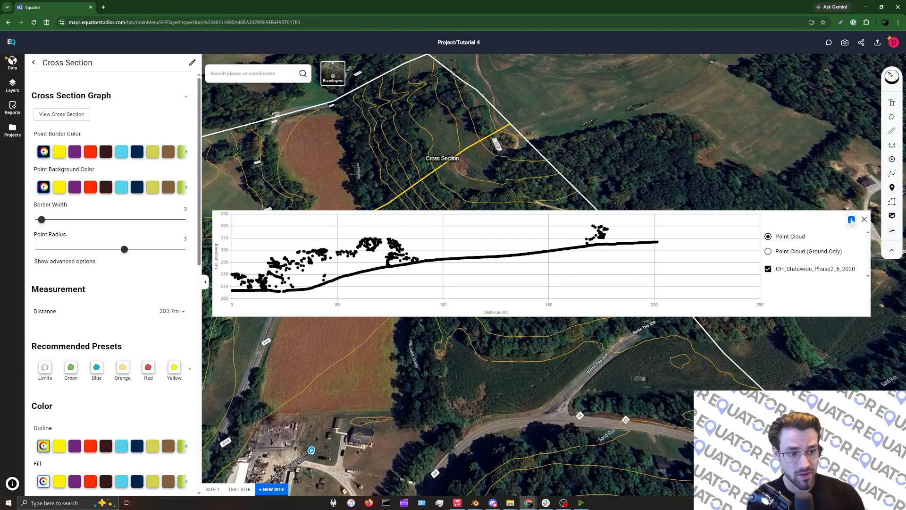
pyautogui.click(768, 252)
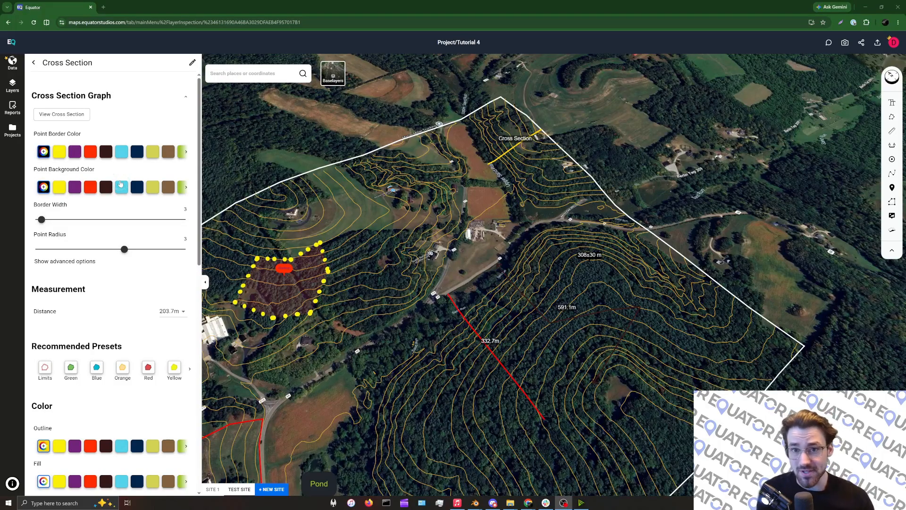
# Place a second spot elevation in the woods beside the hilltop house with the looped driveway, just inside the site boundary.
pyautogui.click(892, 159)
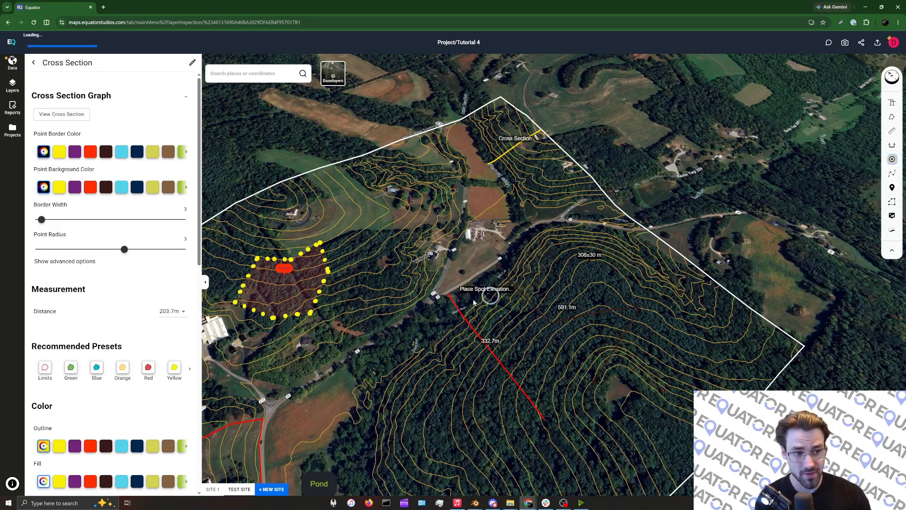
pyautogui.click(275, 199)
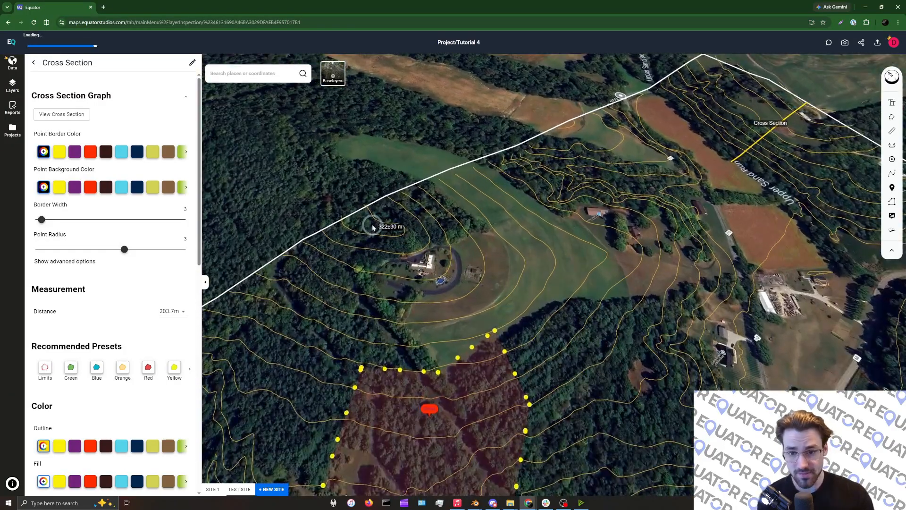
pyautogui.moveTo(413, 251); pyautogui.dragTo(496, 300)
pyautogui.moveTo(554, 173); pyautogui.dragTo(489, 430)
pyautogui.scroll(-5, 519, 296)
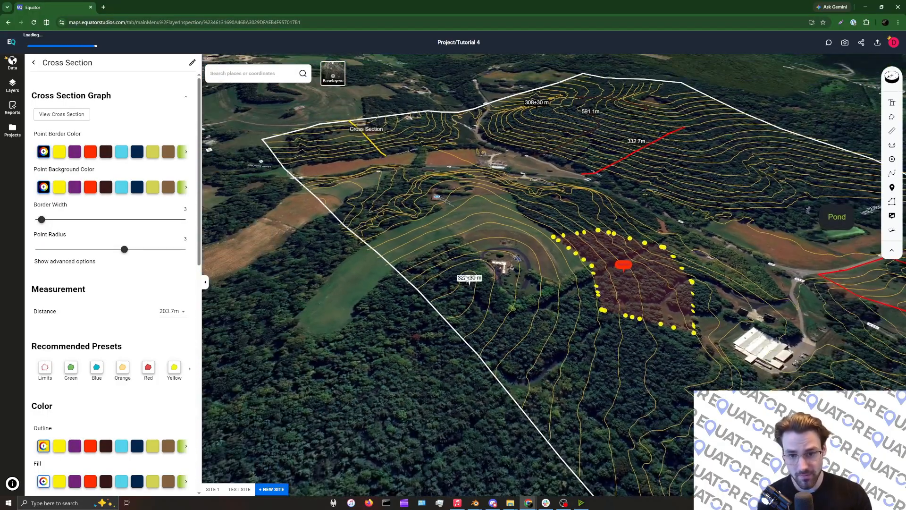
pyautogui.scroll(2, 513, 225)
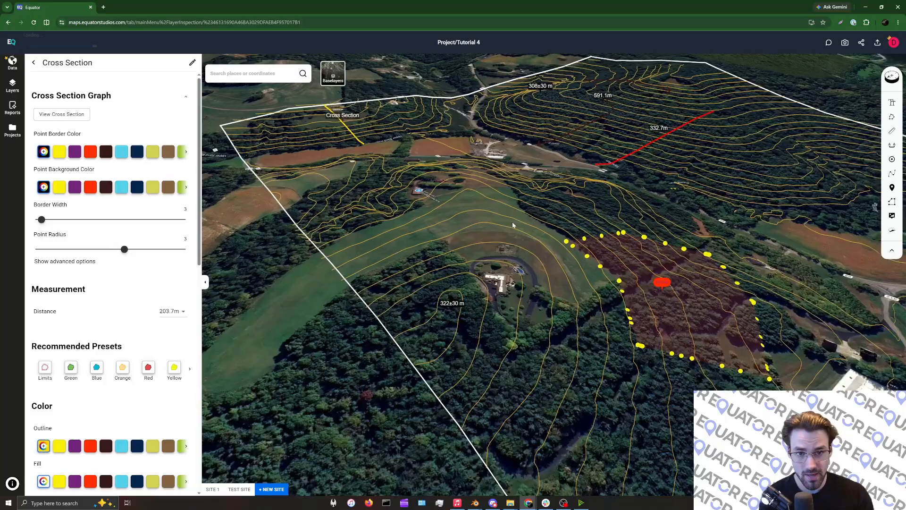
pyautogui.scroll(1, 514, 226)
pyautogui.moveTo(586, 225); pyautogui.dragTo(567, 202)
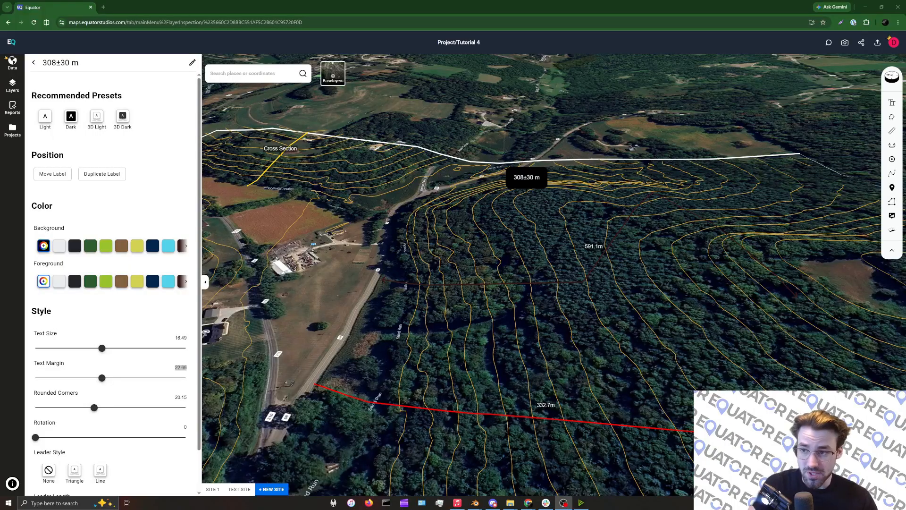
# Reposition the dark 308±30 m label slightly further down the wooded hillside.
pyautogui.scroll(-1, 92, 255)
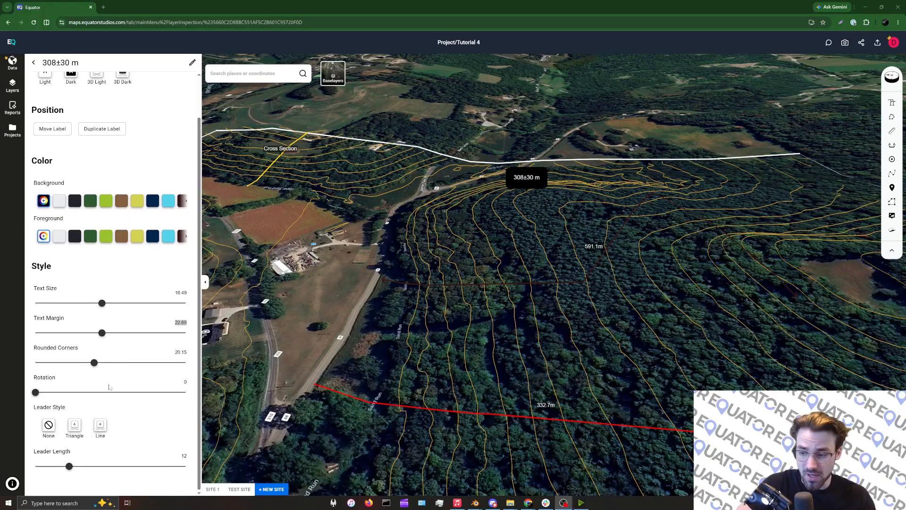
pyautogui.scroll(1, 94, 307)
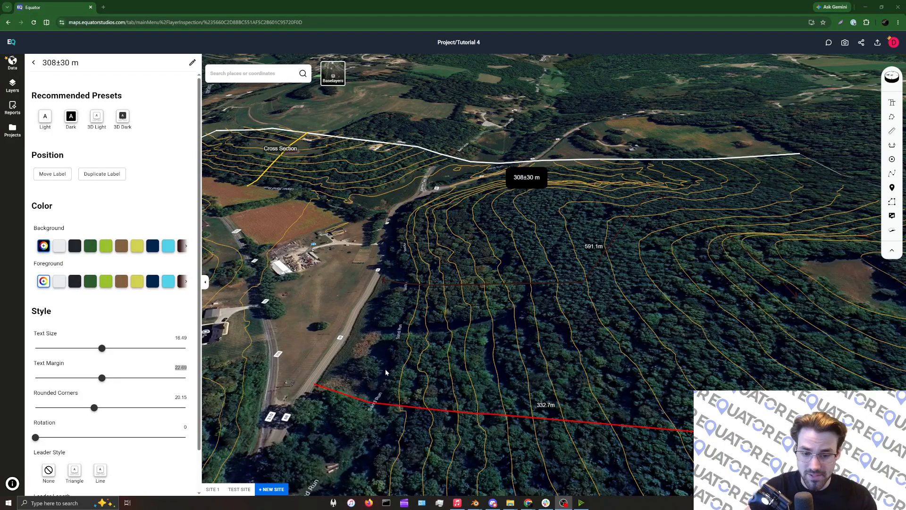
pyautogui.moveTo(508, 348); pyautogui.dragTo(429, 336)
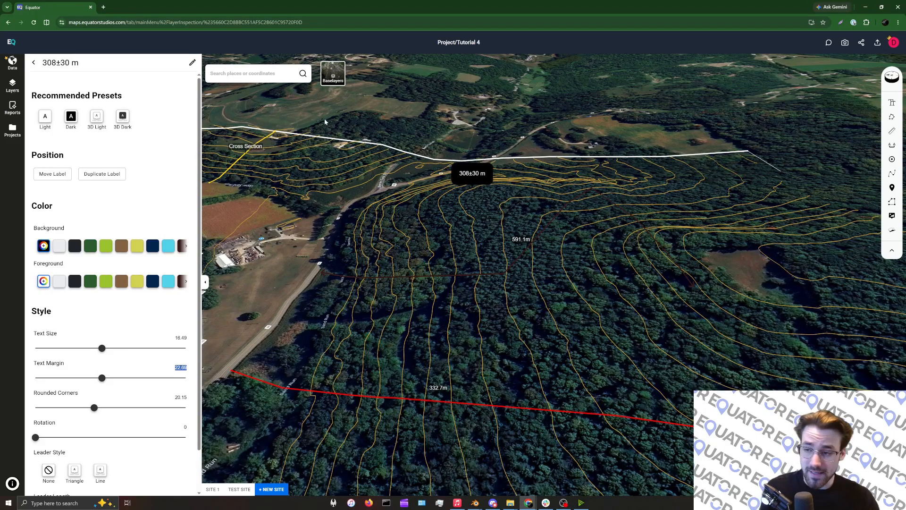
pyautogui.moveTo(472, 174)
pyautogui.mouseDown()
pyautogui.moveTo(451, 232)
pyautogui.moveTo(476, 189)
pyautogui.mouseUp()
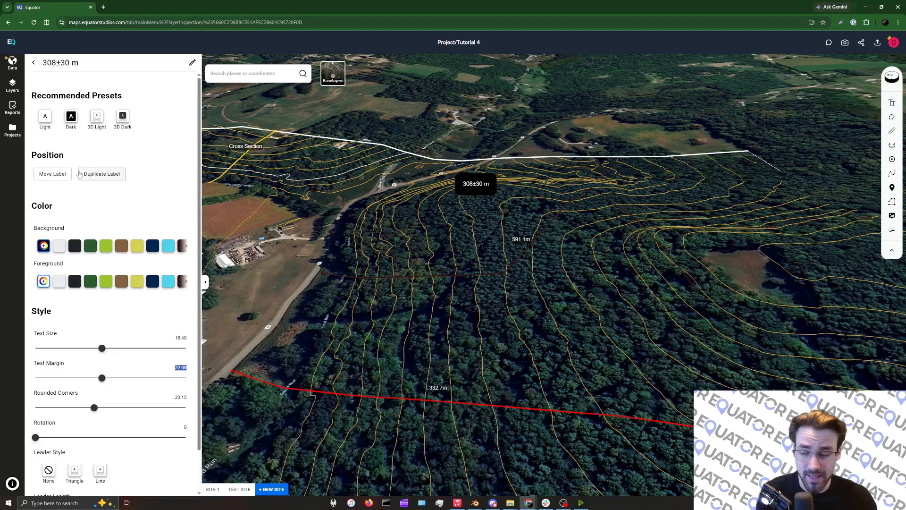
pyautogui.click(52, 174)
pyautogui.click(481, 223)
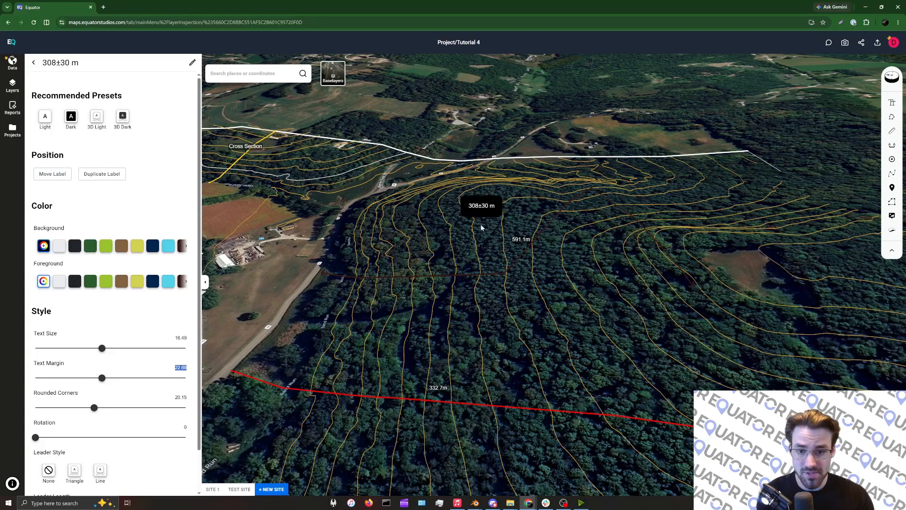
pyautogui.click(457, 220)
pyautogui.click(405, 198)
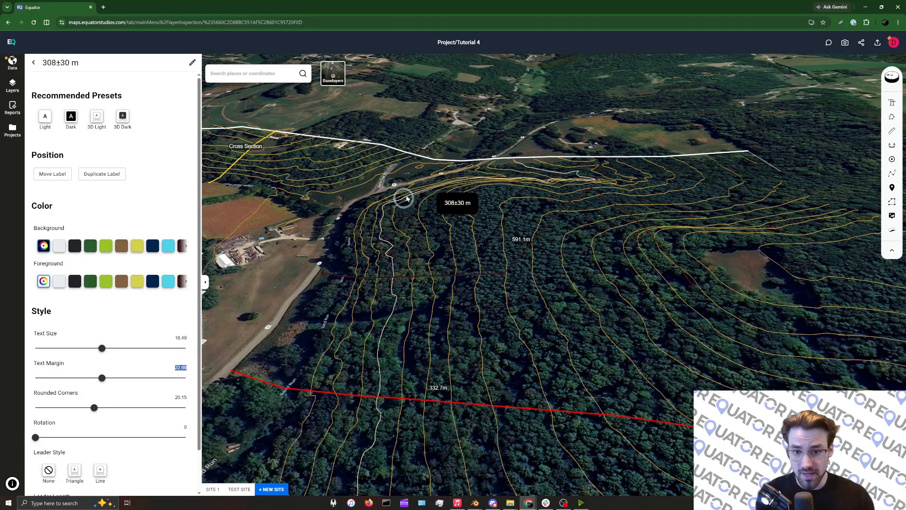
pyautogui.moveTo(407, 198); pyautogui.dragTo(447, 291)
pyautogui.scroll(3, 495, 294)
pyautogui.scroll(-5, 488, 293)
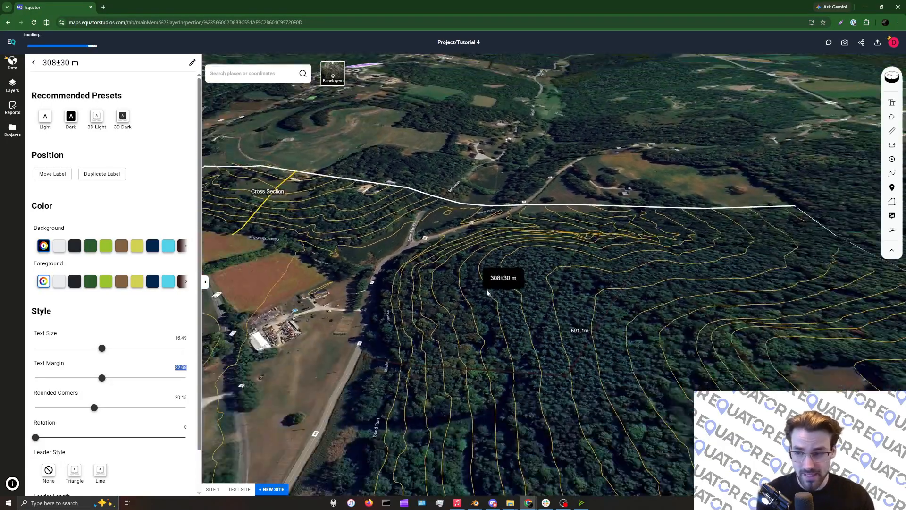
# Duplicate the 308±30 m label onto the wooded hillside nearby.
pyautogui.click(118, 174)
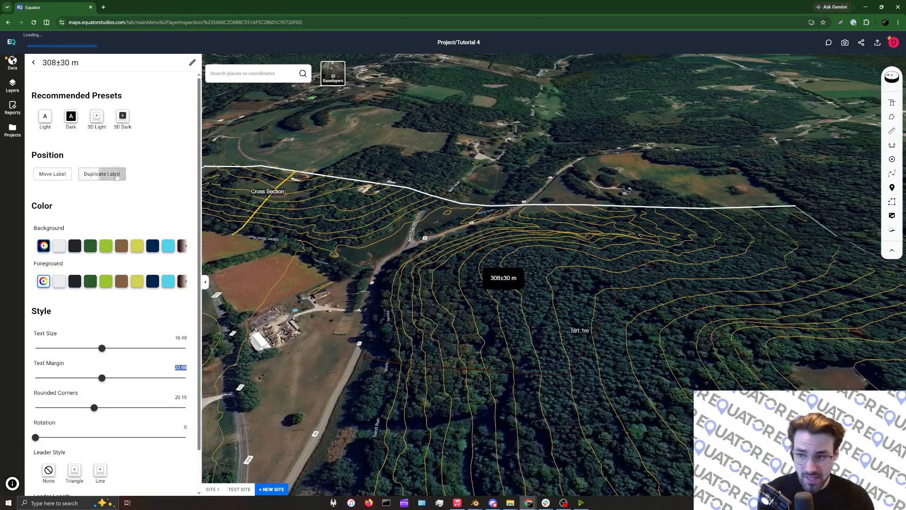
pyautogui.click(559, 258)
pyautogui.click(621, 258)
pyautogui.click(553, 308)
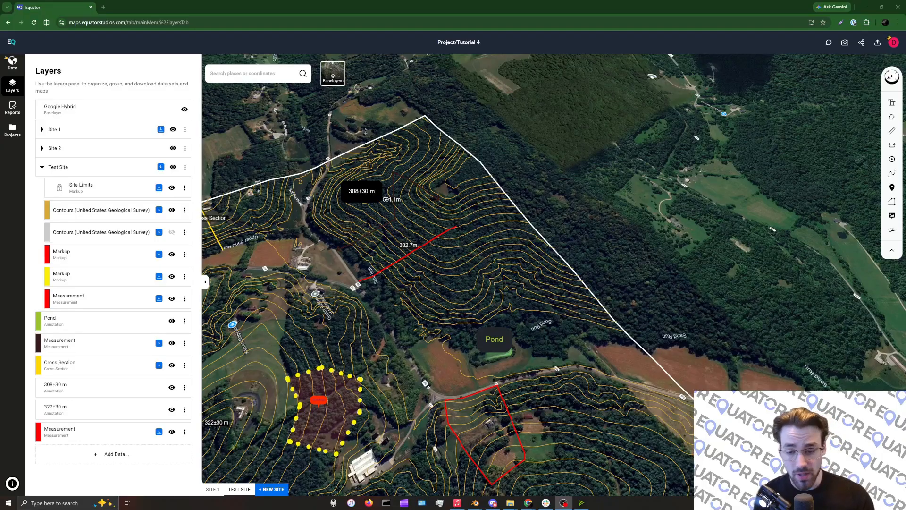
# Draw a winding spline about 691 m long across the wooded hillside between the 332.7 m measurement line and the Pond label.
pyautogui.click(892, 173)
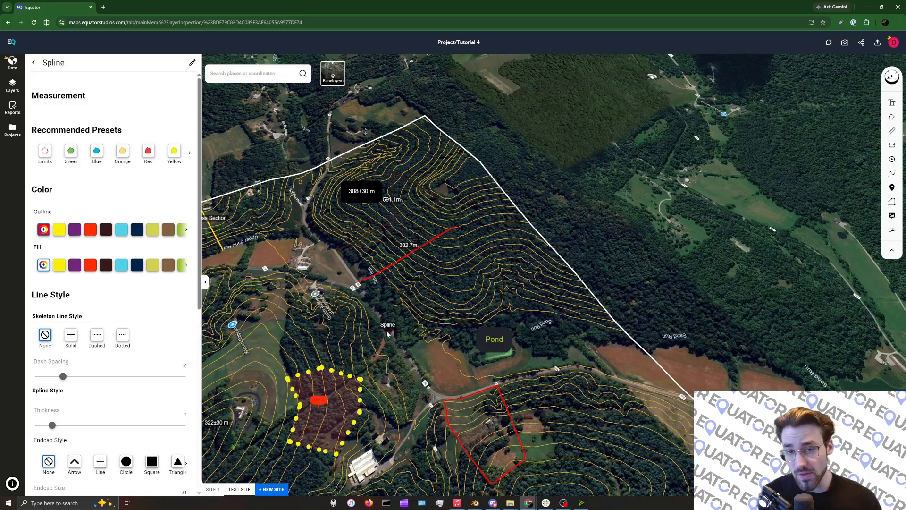
pyautogui.click(382, 323)
pyautogui.click(421, 298)
pyautogui.click(479, 272)
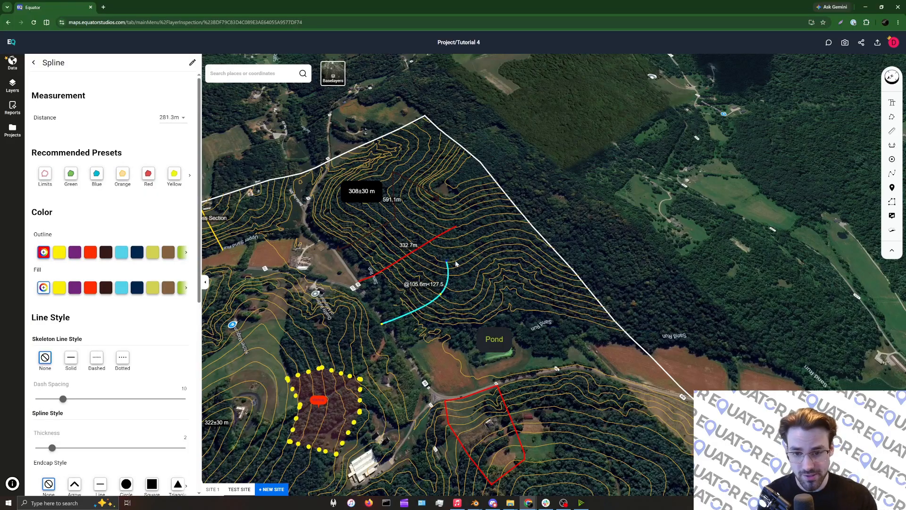
pyautogui.click(493, 297)
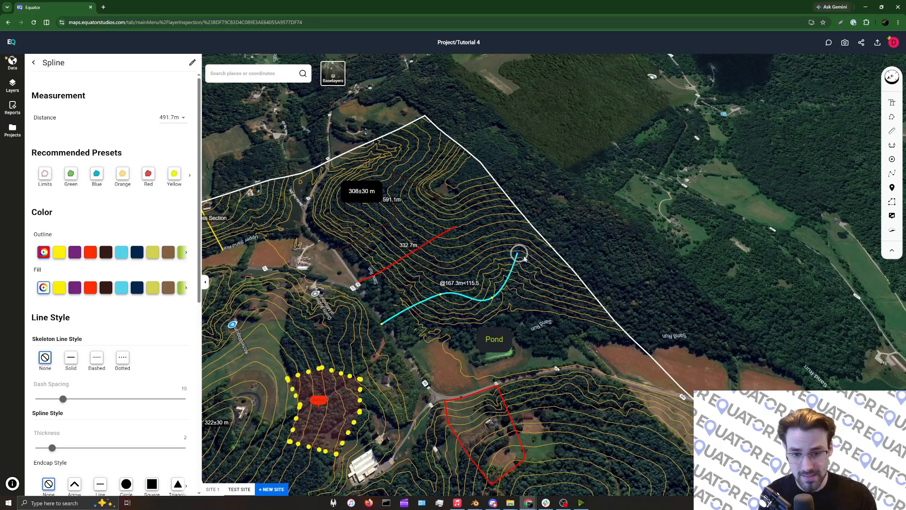
pyautogui.click(525, 257)
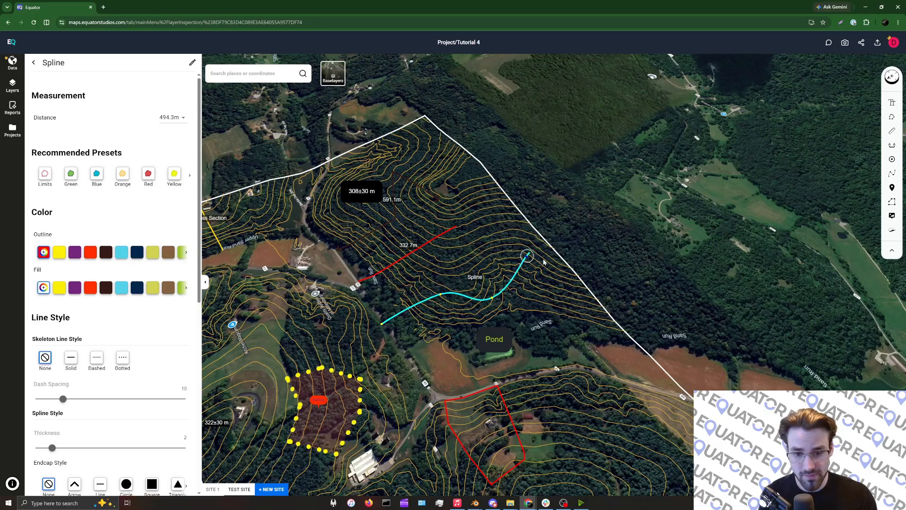
pyautogui.doubleClick(575, 304)
pyautogui.scroll(5, 460, 285)
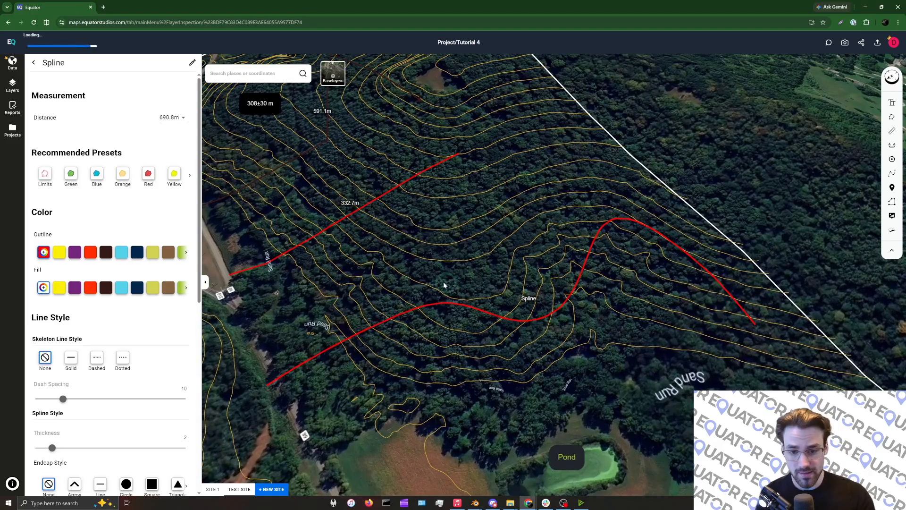
pyautogui.moveTo(465, 303)
pyautogui.mouseDown()
pyautogui.moveTo(461, 285)
pyautogui.moveTo(537, 296)
pyautogui.moveTo(445, 335)
pyautogui.moveTo(427, 333)
pyautogui.mouseUp()
pyautogui.moveTo(580, 293); pyautogui.dragTo(597, 341)
pyautogui.moveTo(550, 323); pyautogui.dragTo(503, 258)
pyautogui.scroll(-5, 459, 273)
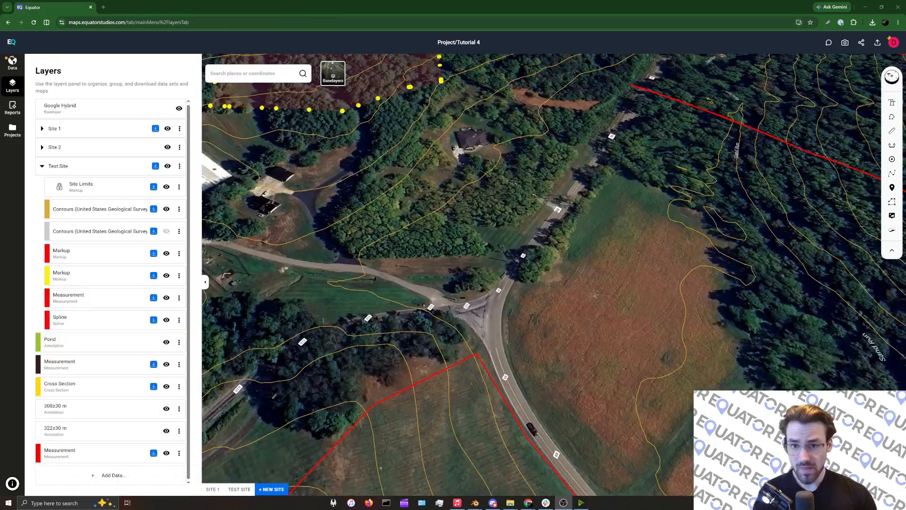
# Place a single map pin icon beside the road junction and stop placing icons.
pyautogui.click(892, 188)
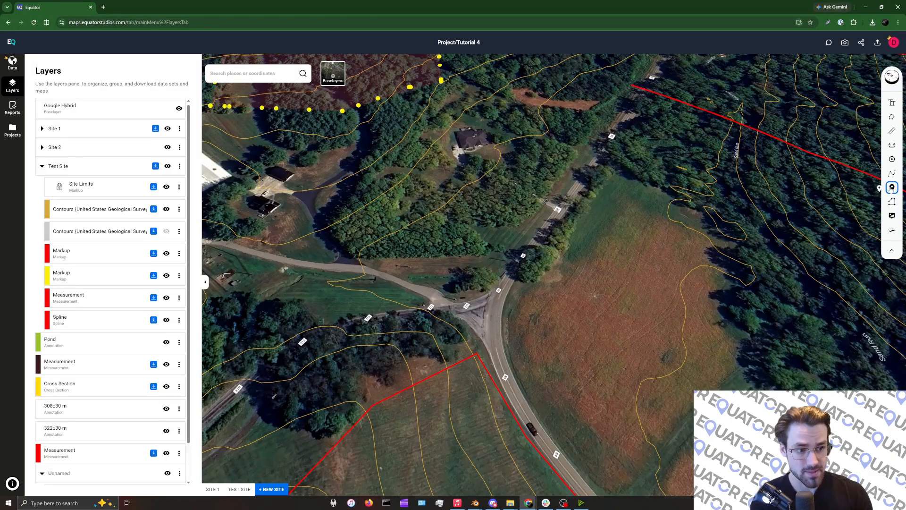
pyautogui.click(442, 301)
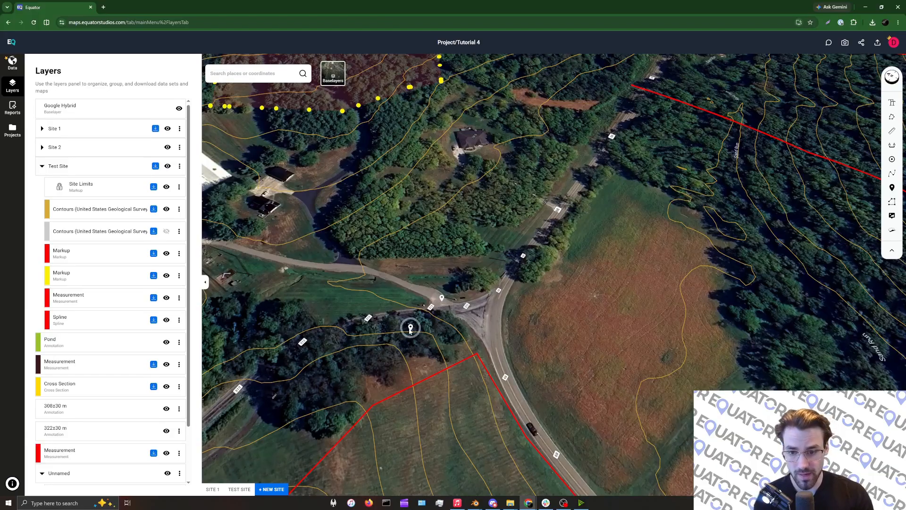
pyautogui.press('Escape')
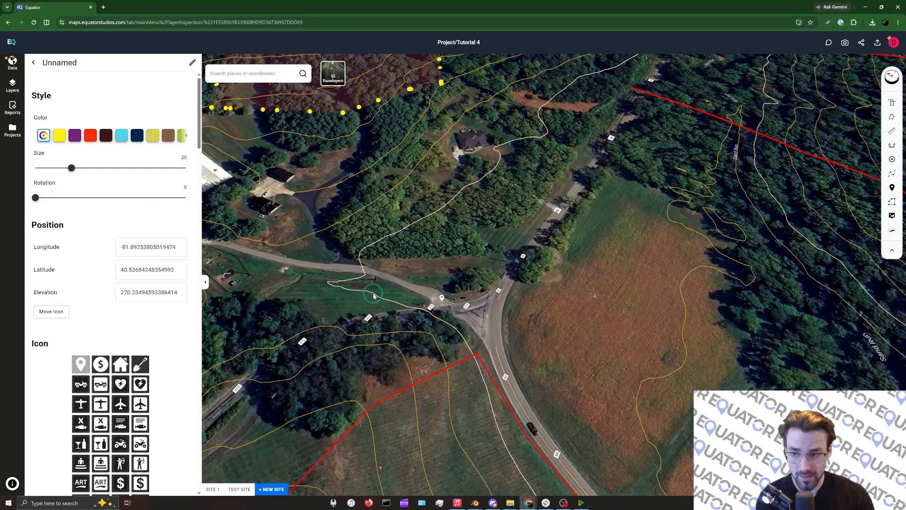
# Change the map pin's symbol to the telephone icon with a solid blue background.
pyautogui.scroll(-6, 153, 302)
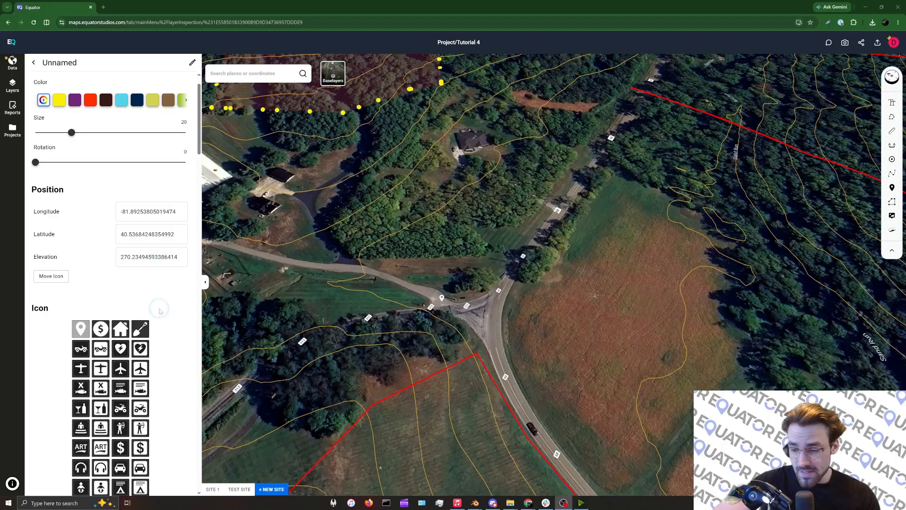
pyautogui.scroll(-10, 152, 302)
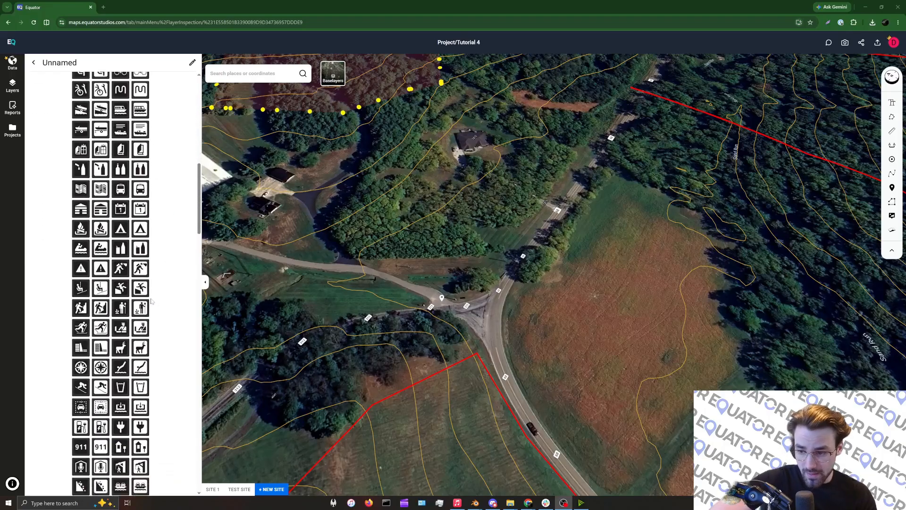
pyautogui.scroll(-10, 157, 284)
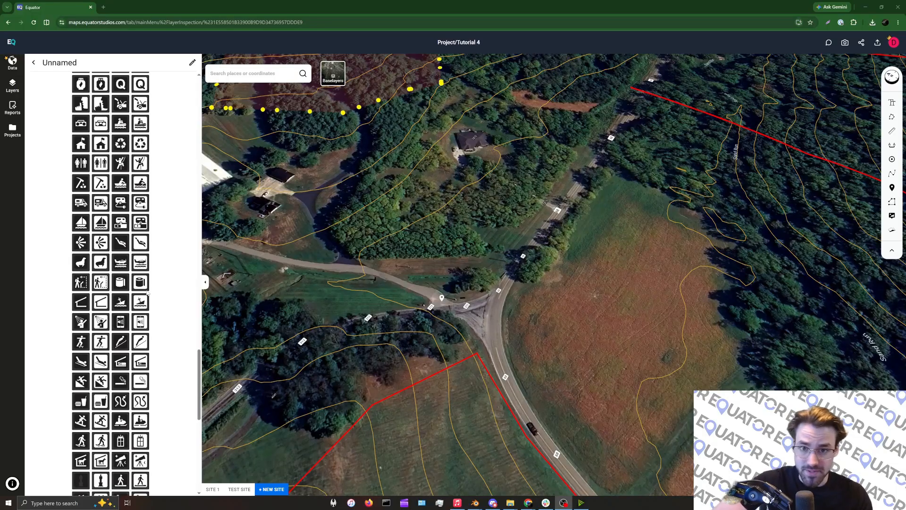
pyautogui.scroll(5, 148, 293)
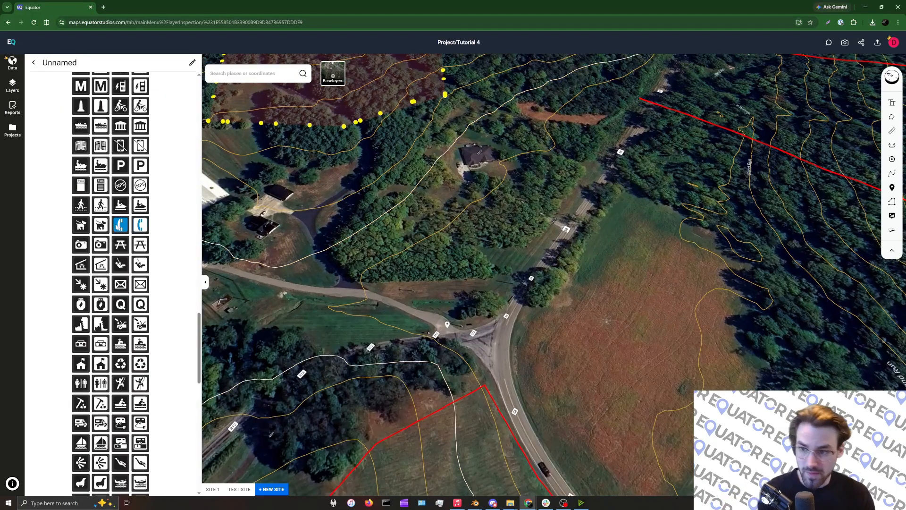
pyautogui.click(121, 224)
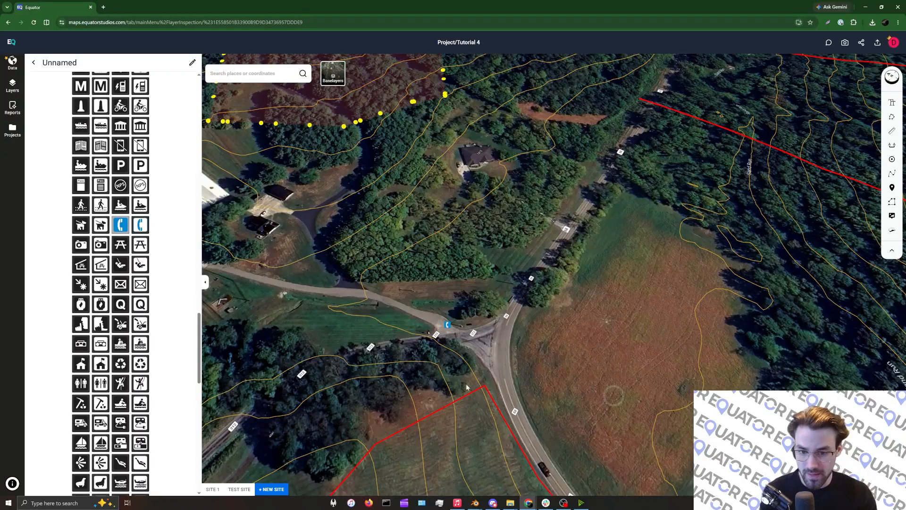
# Enlarge the telephone icon to size 69.82 and keep its rotation at 0.
pyautogui.scroll(5, 445, 357)
pyautogui.scroll(-5, 445, 353)
pyautogui.scroll(10, 102, 230)
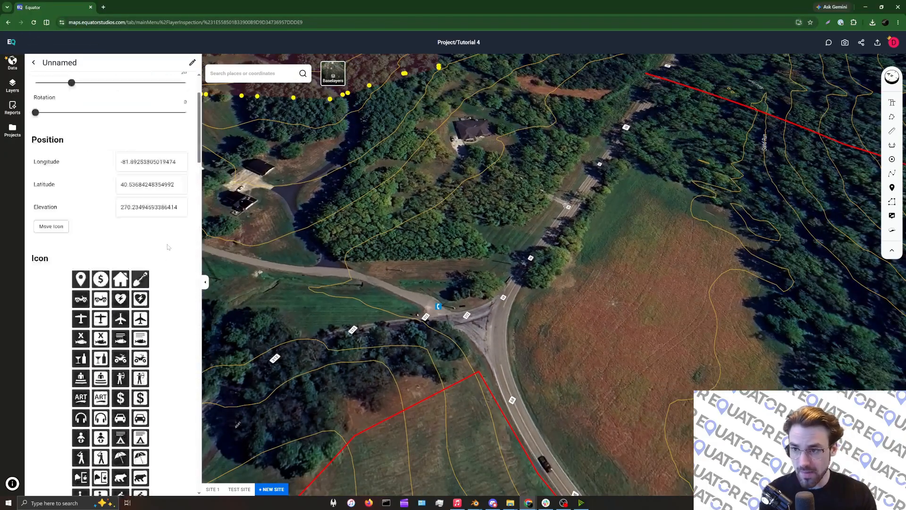
pyautogui.moveTo(71, 168); pyautogui.dragTo(166, 167)
pyautogui.moveTo(35, 197)
pyautogui.mouseDown()
pyautogui.moveTo(80, 198)
pyautogui.moveTo(14, 201)
pyautogui.mouseUp()
# Try raising the telephone icon's longitude to -76.8925380501947, and colour the icon dark blue.
pyautogui.click(95, 235)
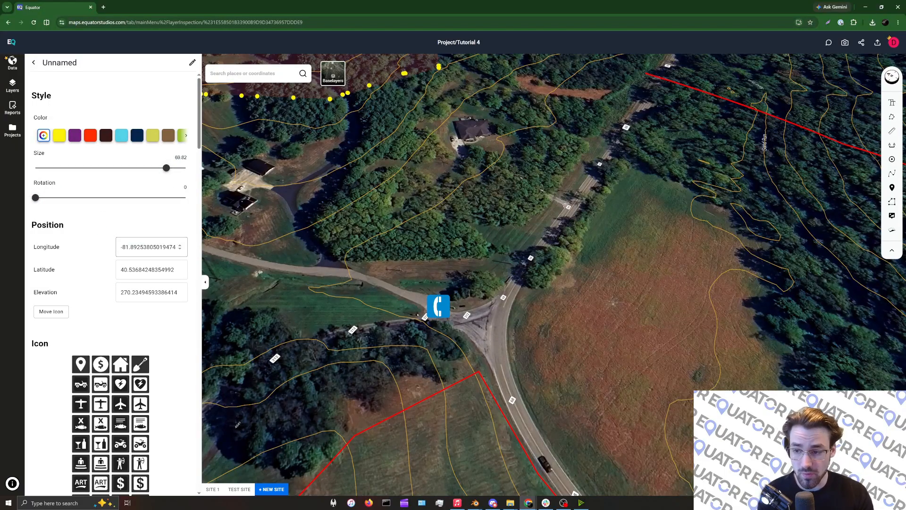
pyautogui.click(180, 245)
pyautogui.click(179, 245)
pyautogui.click(180, 244)
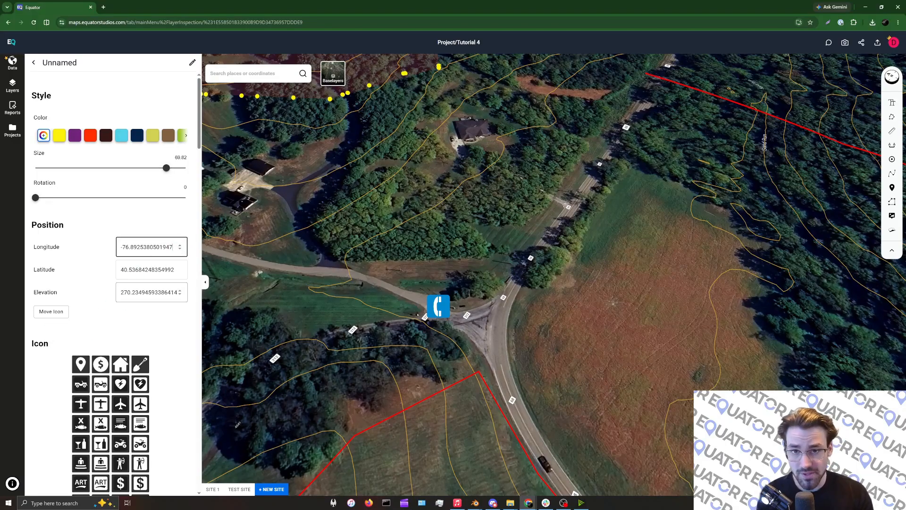
pyautogui.click(137, 135)
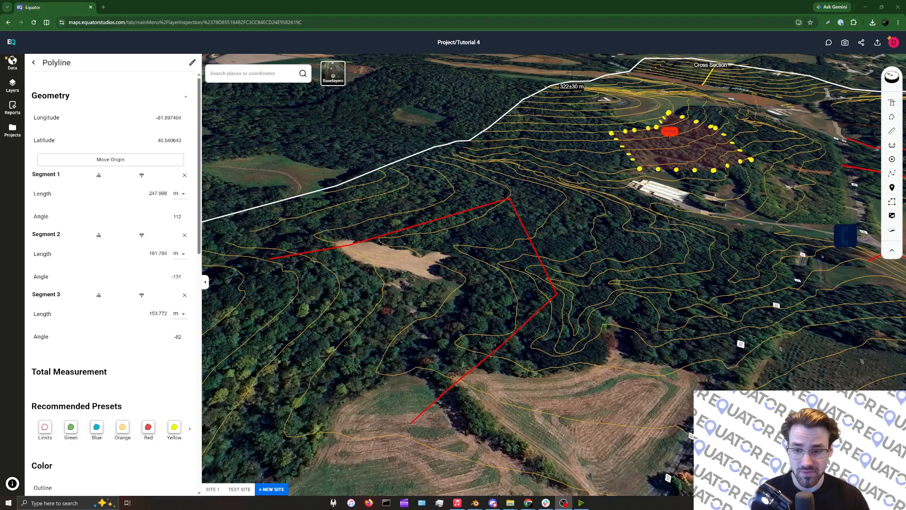
# Draw a three-segment polyline across the wooded hill from the farm driveway, with segments about 177, 152 and 186 m long.
pyautogui.scroll(-5, 412, 245)
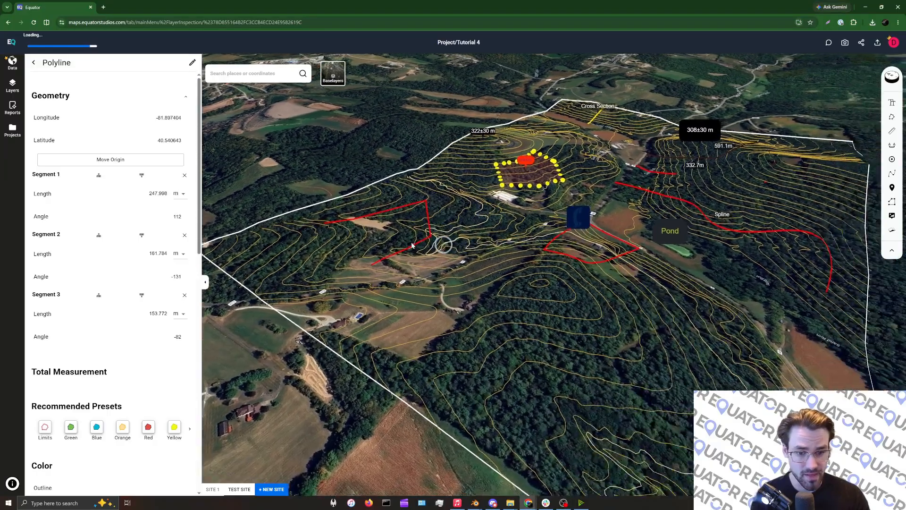
pyautogui.scroll(3, 493, 275)
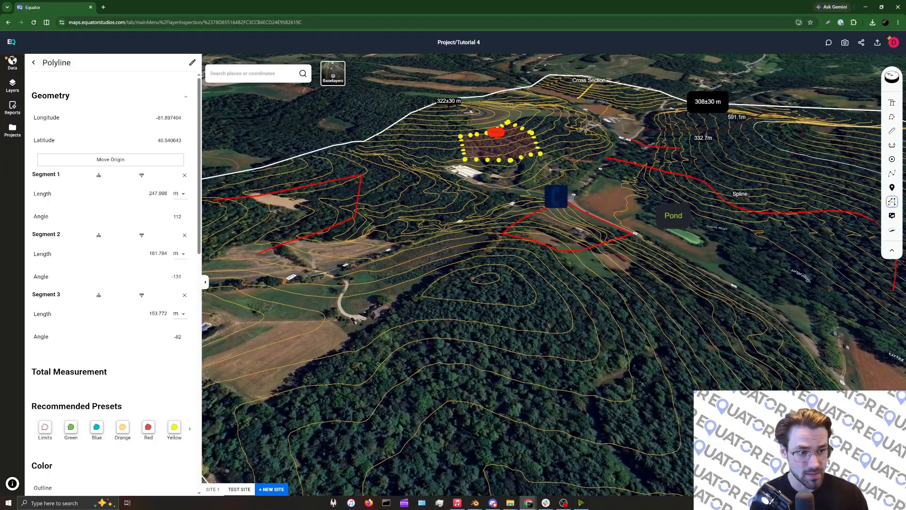
pyautogui.click(892, 202)
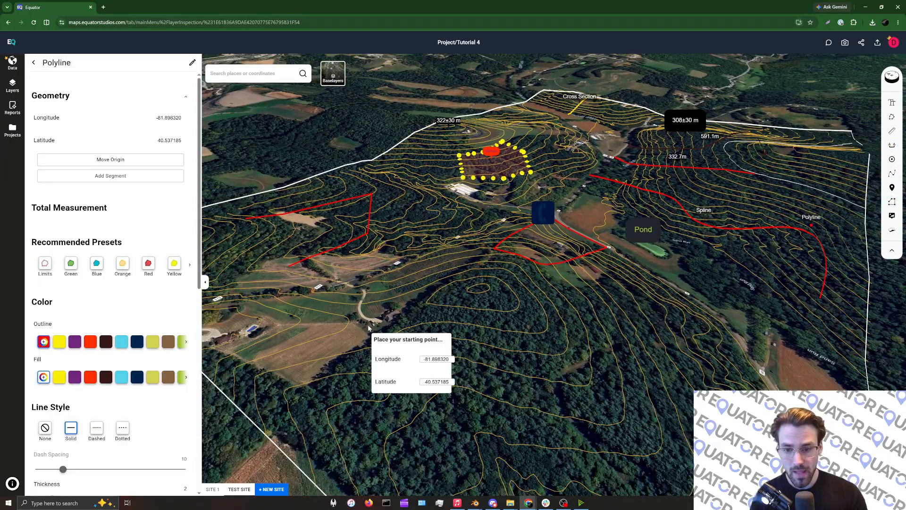
pyautogui.click(368, 326)
pyautogui.click(616, 348)
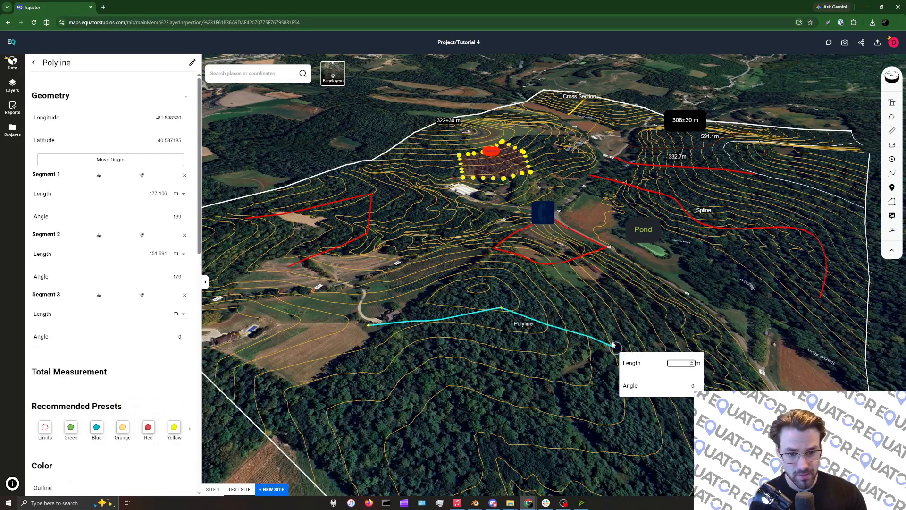
pyautogui.click(488, 416)
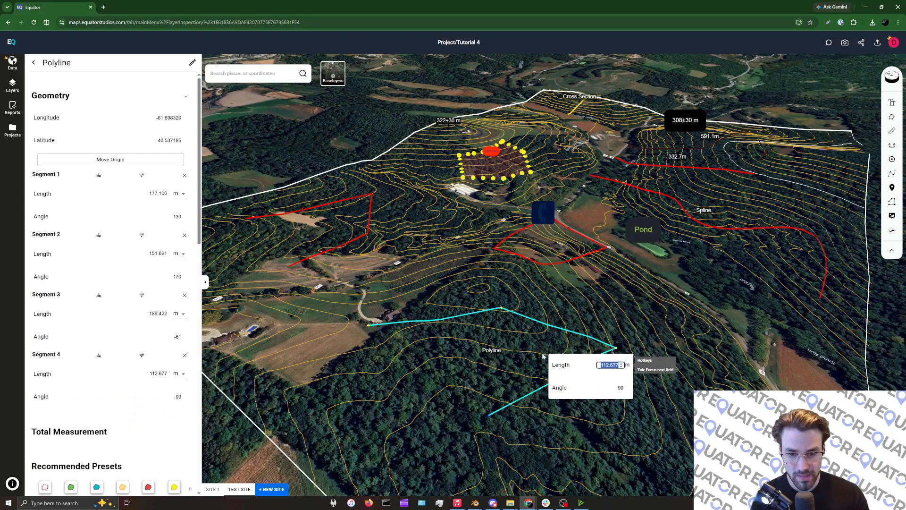
pyautogui.press('Escape')
# Examine the new polyline's segment lengths and angles and its colour, line style and endcap options.
pyautogui.scroll(3, 456, 358)
pyautogui.moveTo(463, 361); pyautogui.dragTo(449, 304)
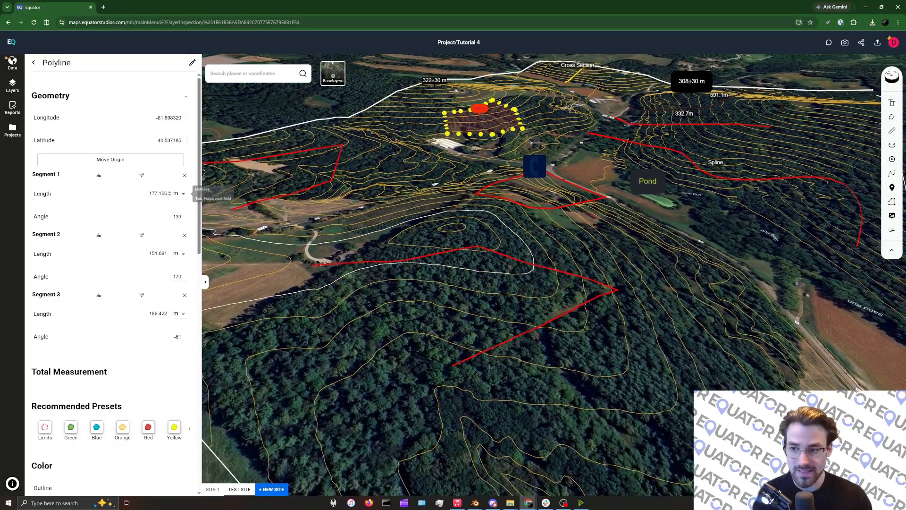
pyautogui.click(151, 193)
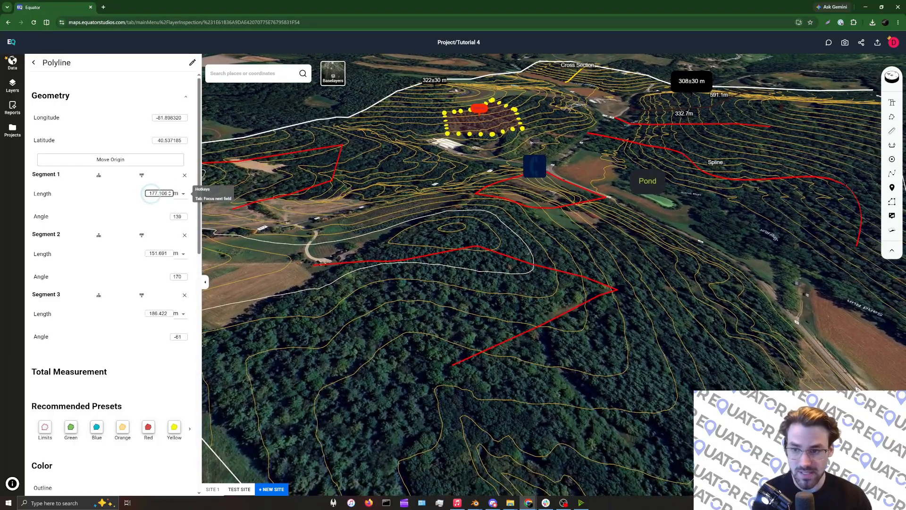
pyautogui.press('Tab')
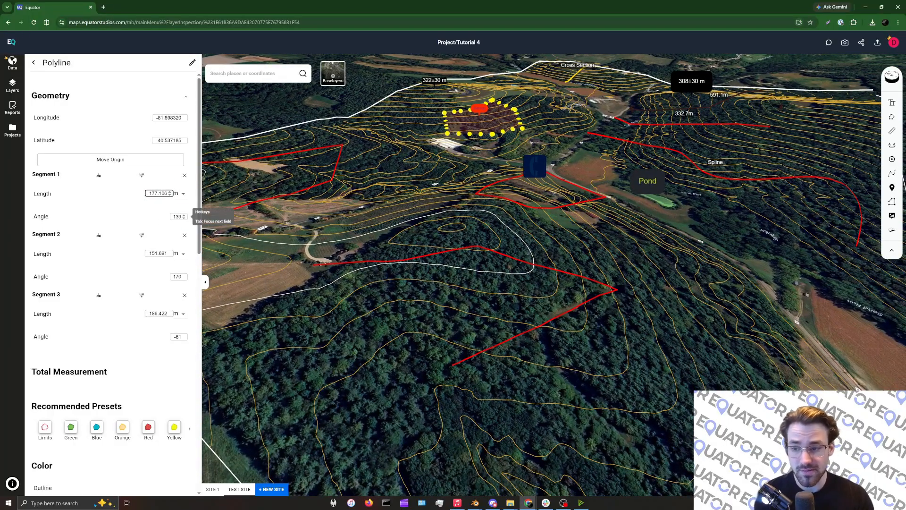
pyautogui.moveTo(246, 250); pyautogui.dragTo(246, 288)
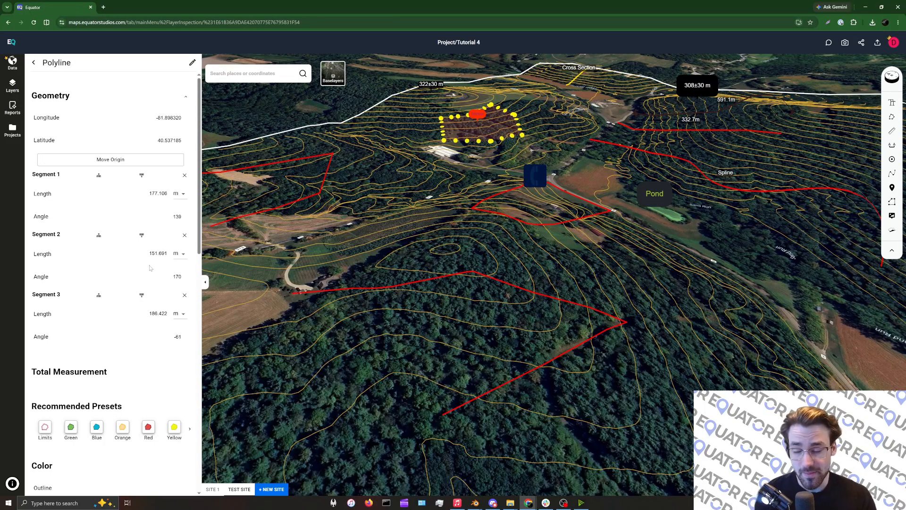
pyautogui.scroll(-12, 82, 330)
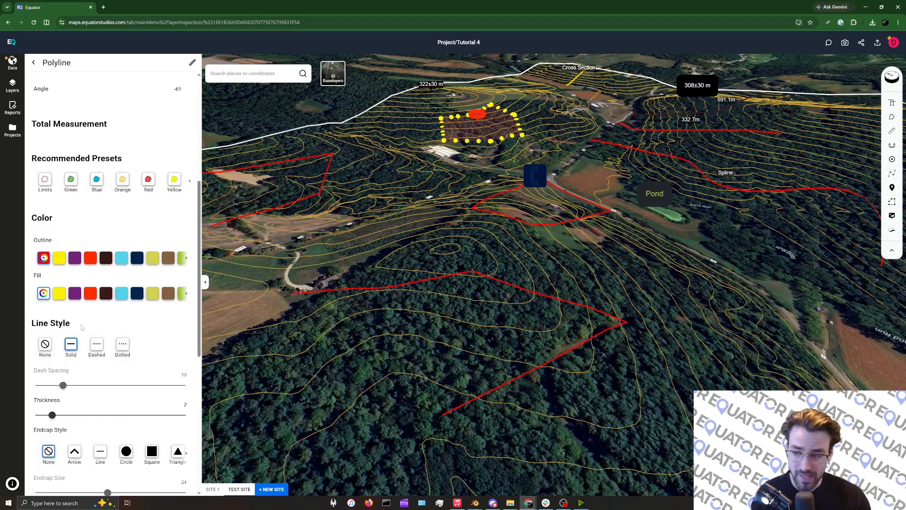
pyautogui.scroll(7, 66, 327)
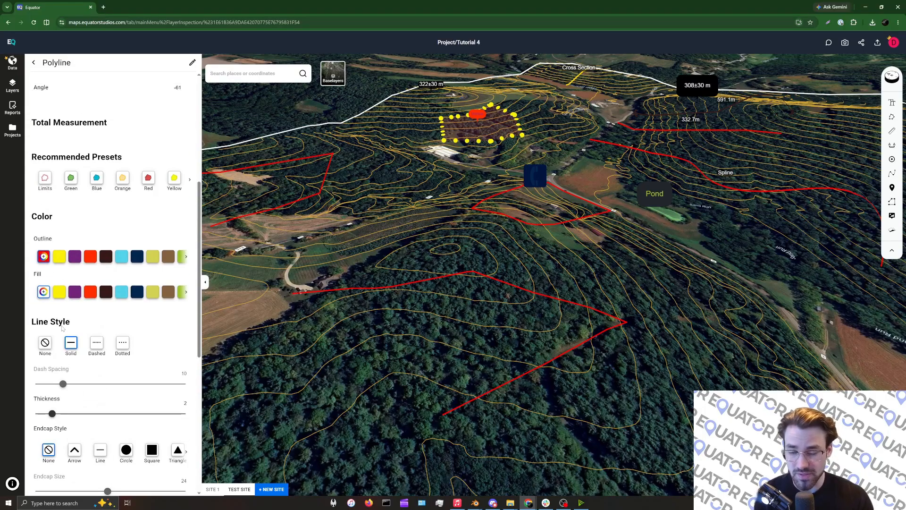
pyautogui.scroll(4, 62, 328)
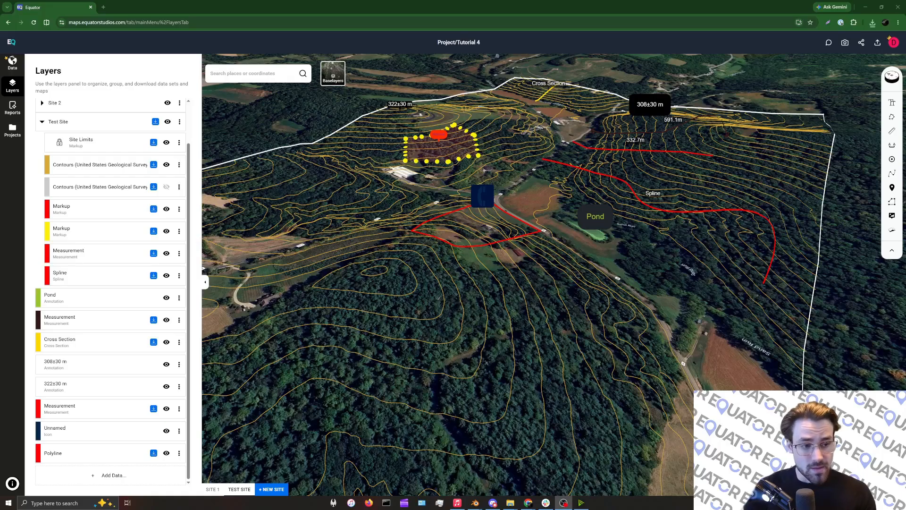
# Import the image TestForest.jpg and place it on the wooded hill below the road junction.
pyautogui.click(892, 216)
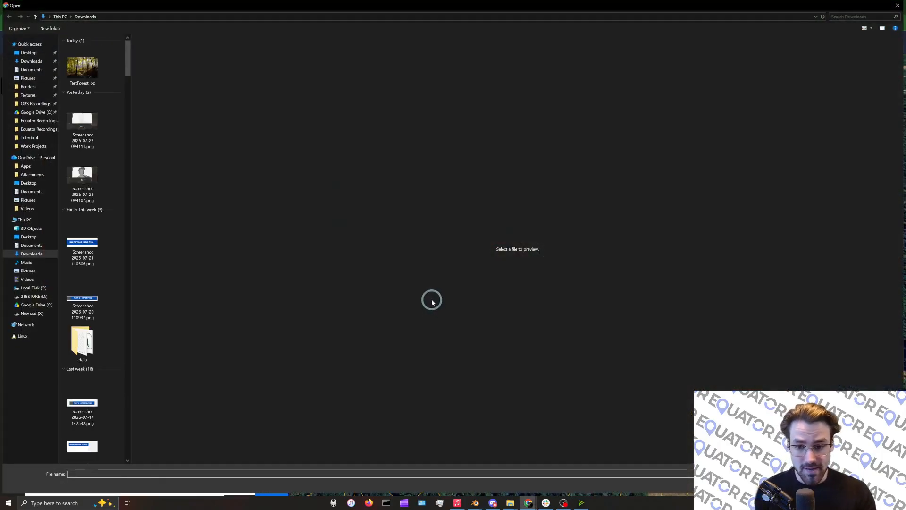
pyautogui.doubleClick(101, 60)
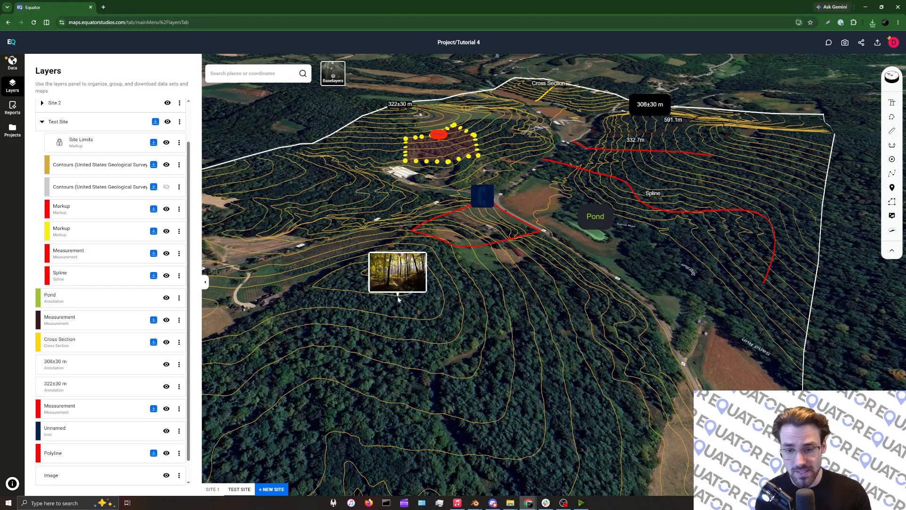
pyautogui.click(385, 281)
# Enlarge the forest image to size 315.87, with a margin of 19.07 and rounded corners of 24.13.
pyautogui.scroll(4, 400, 334)
pyautogui.moveTo(400, 334); pyautogui.dragTo(433, 345)
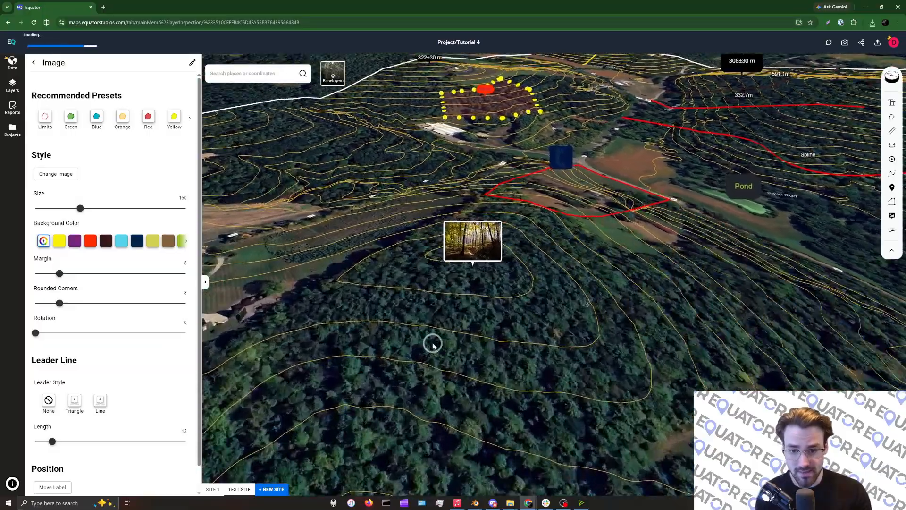
pyautogui.moveTo(500, 293); pyautogui.dragTo(518, 405)
pyautogui.scroll(-2, 518, 405)
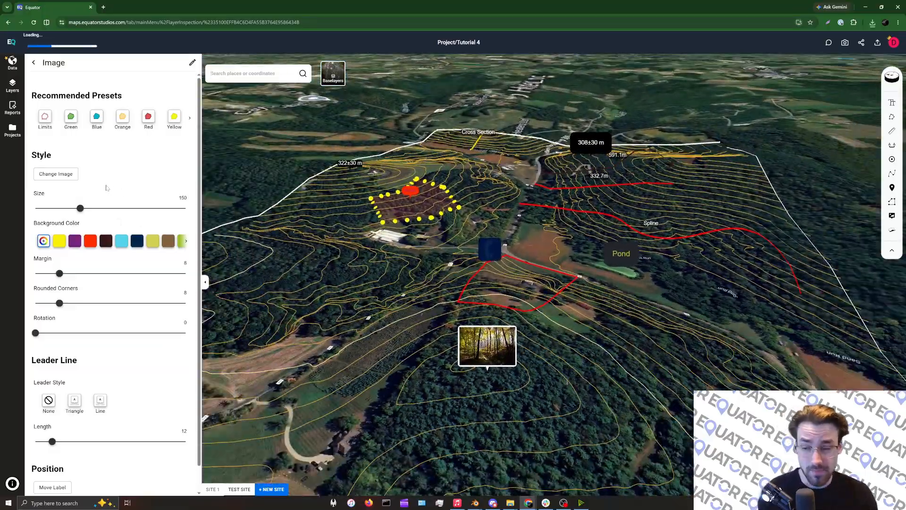
pyautogui.moveTo(80, 208); pyautogui.dragTo(131, 208)
pyautogui.moveTo(60, 273); pyautogui.dragTo(92, 273)
pyautogui.moveTo(59, 303); pyautogui.dragTo(126, 304)
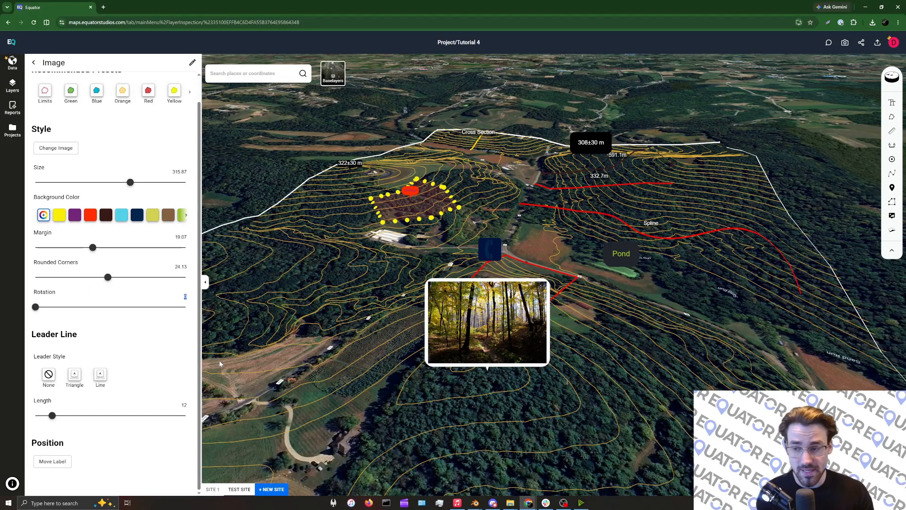
# Set the forest image's background colour to purple.
pyautogui.scroll(5, 219, 364)
pyautogui.scroll(-5, 219, 364)
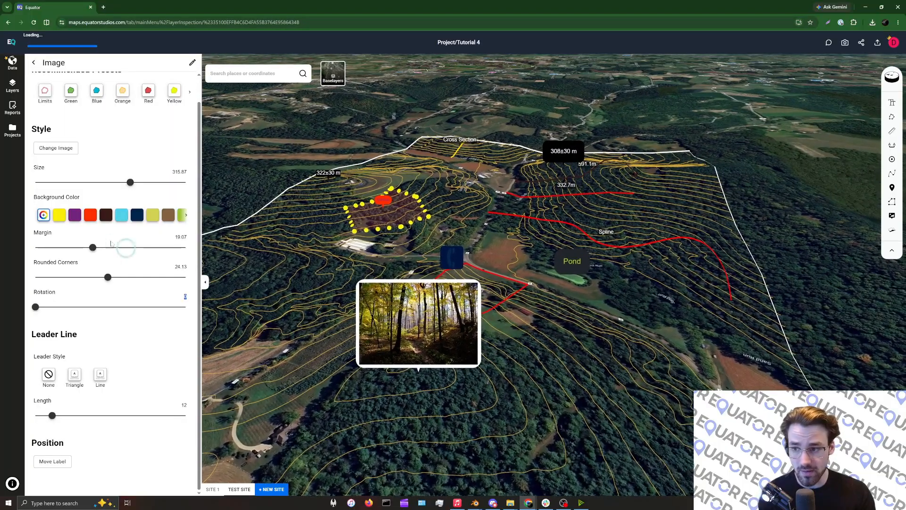
pyautogui.click(74, 215)
pyautogui.scroll(1, 104, 293)
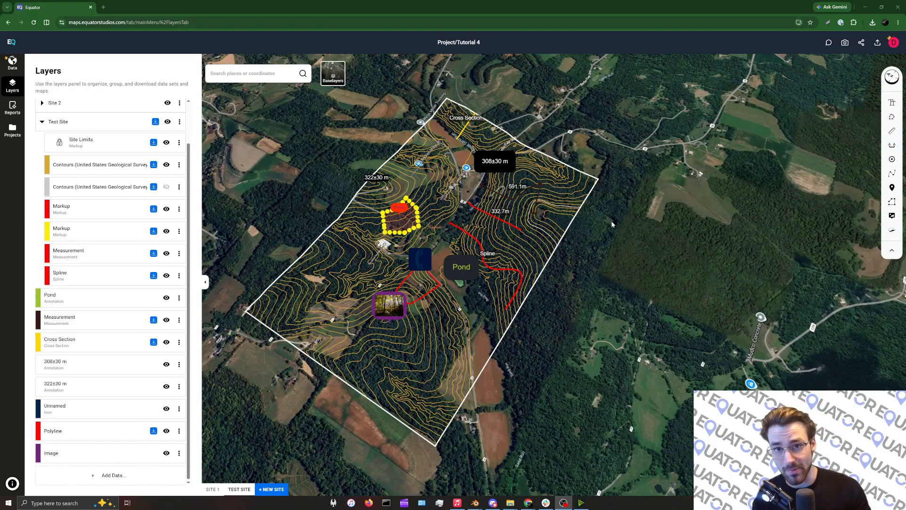
# Create a 3D Cutaway of the Test Site by tracing the site limits through its corners back to the starting corner.
pyautogui.click(896, 230)
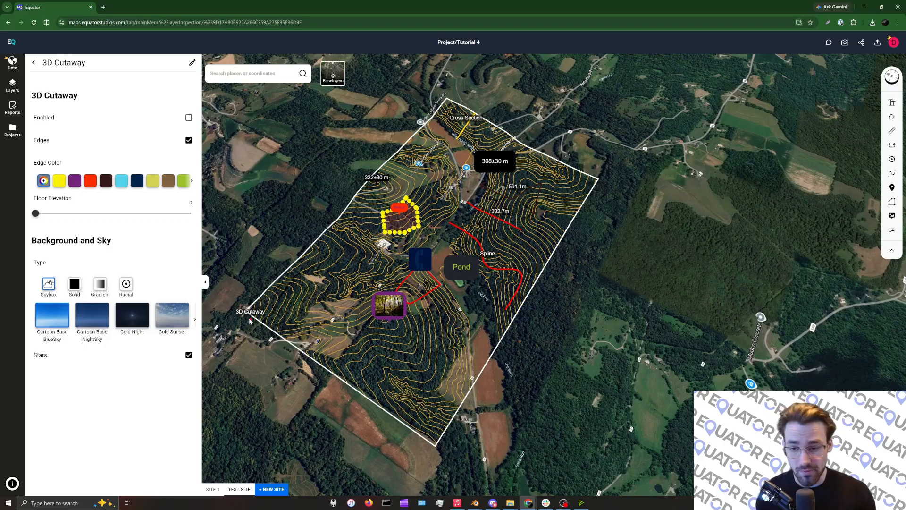
pyautogui.click(247, 311)
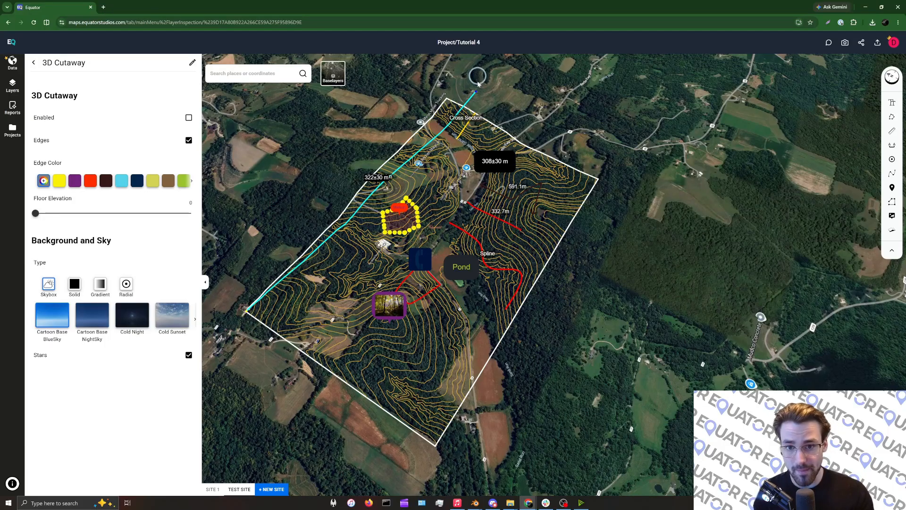
pyautogui.click(448, 100)
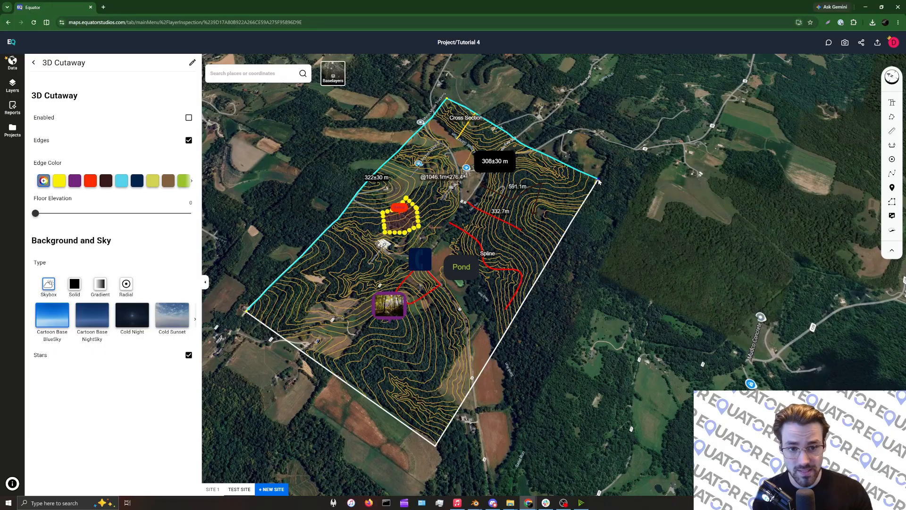
pyautogui.click(598, 179)
pyautogui.click(435, 445)
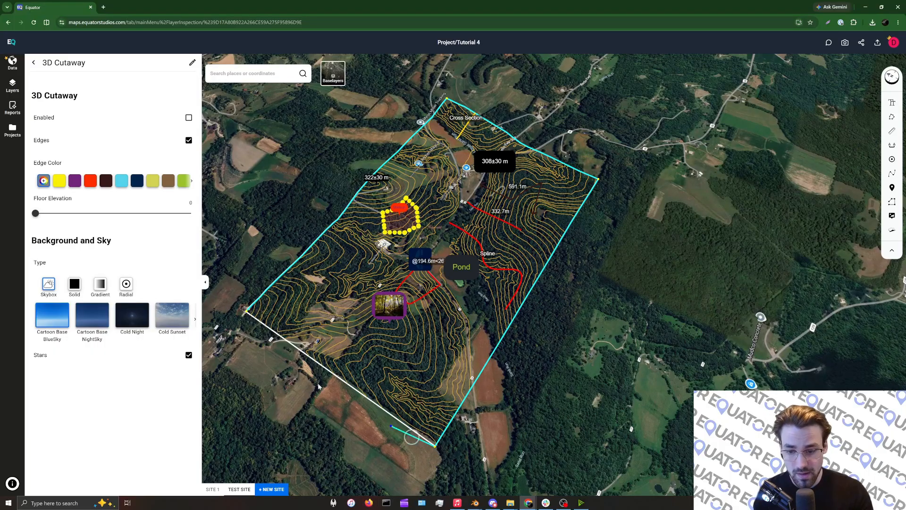
pyautogui.click(246, 311)
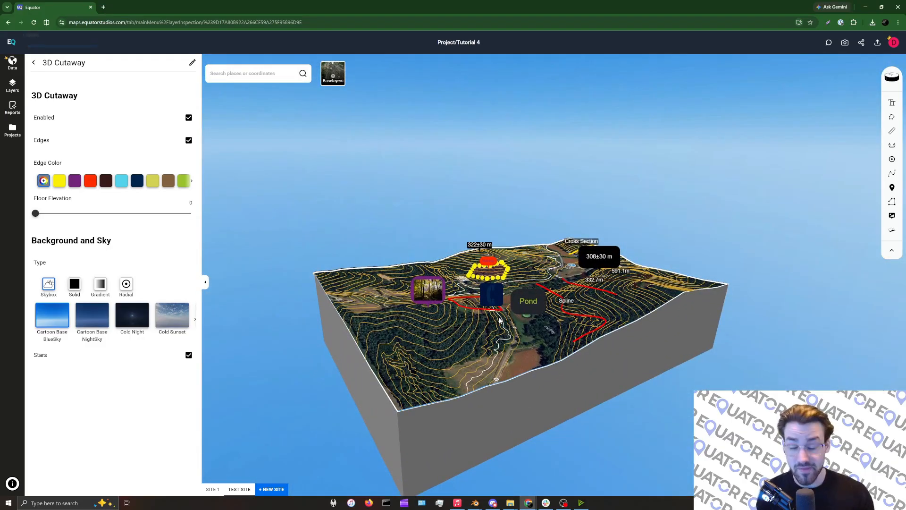
# Return to the layer list and hide the markup, measurement, spline, cross section and annotation layers, leaving the contours and 3D Cutaway visible.
pyautogui.moveTo(505, 338); pyautogui.dragTo(425, 351)
pyautogui.scroll(3, 484, 346)
pyautogui.scroll(-3, 468, 325)
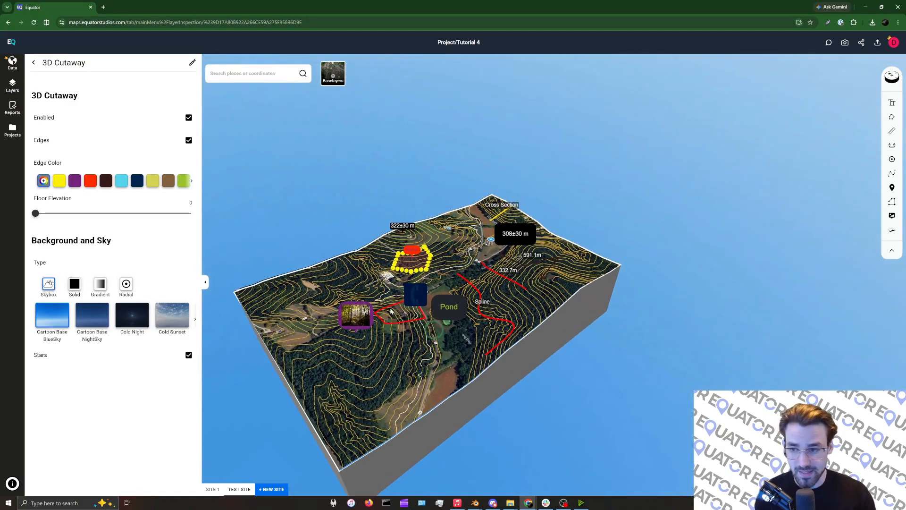
pyautogui.click(34, 63)
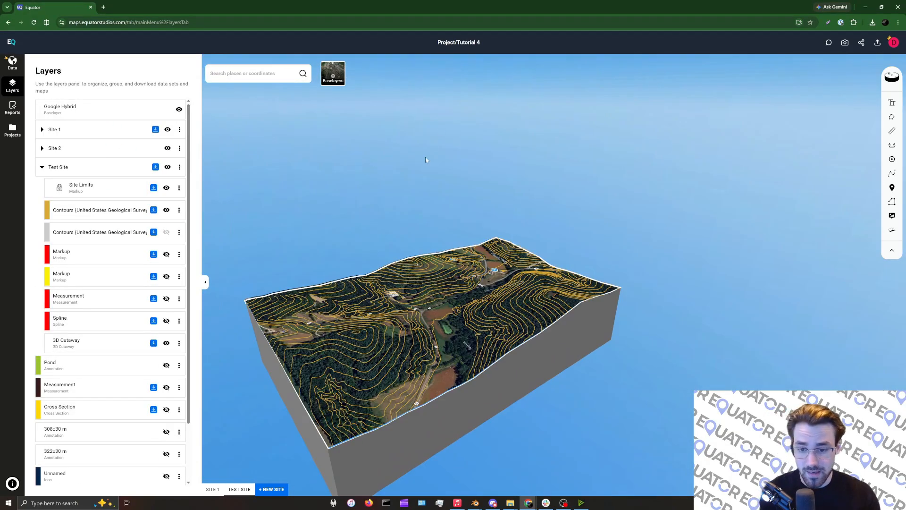
pyautogui.moveTo(426, 159); pyautogui.dragTo(445, 134)
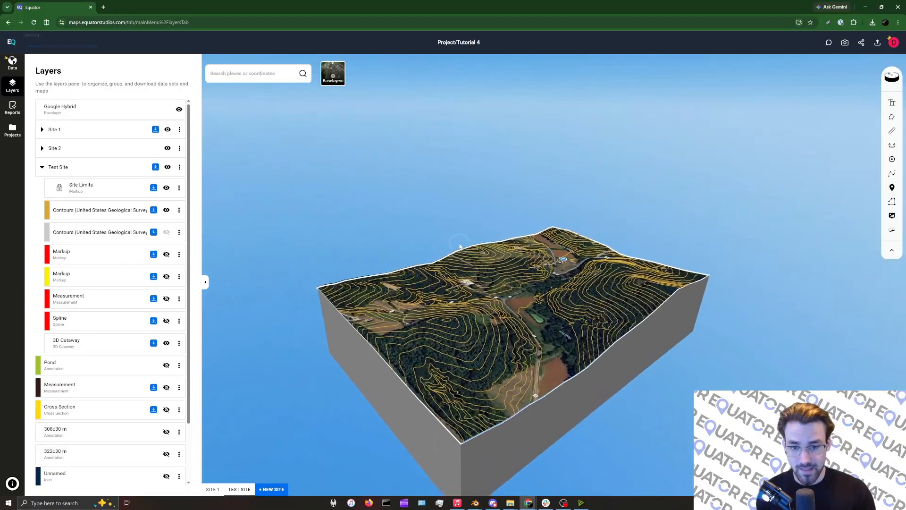
pyautogui.moveTo(446, 279); pyautogui.dragTo(429, 285)
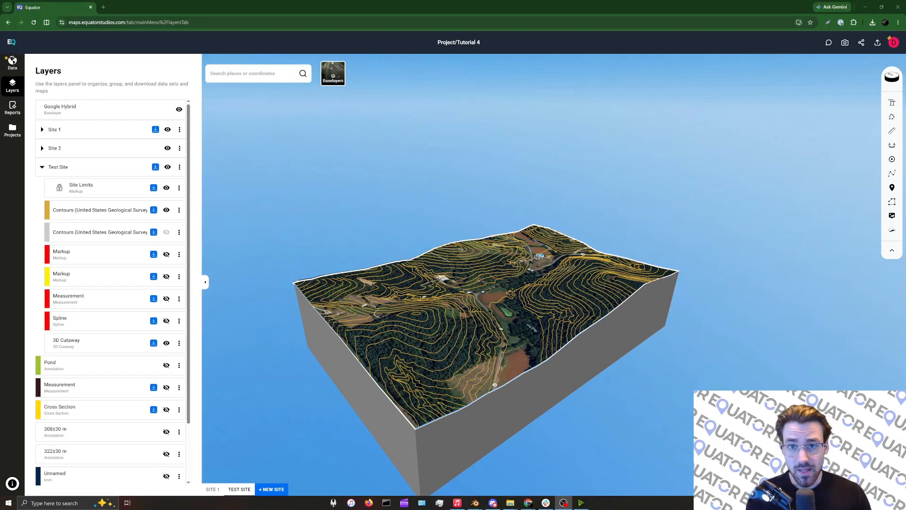
# Open the 3D Cutaway layer's settings and switch the cutaway off and back on.
pyautogui.click(93, 340)
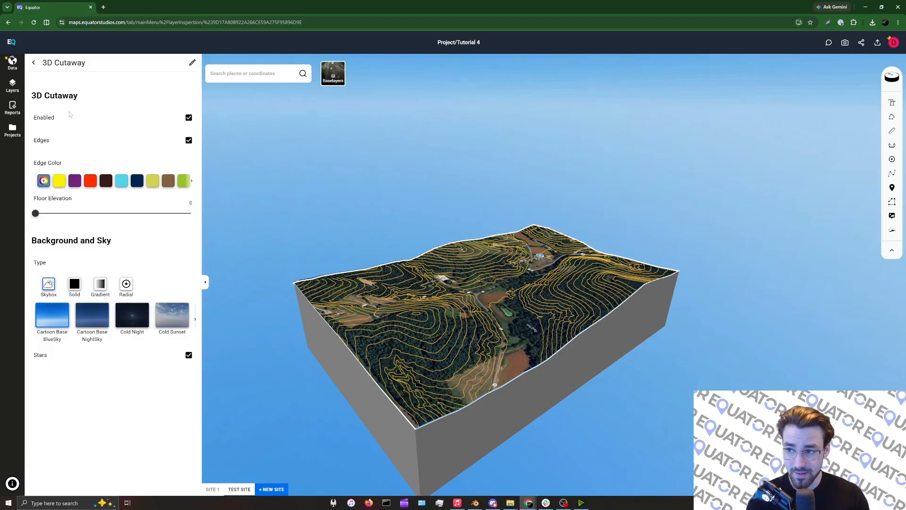
pyautogui.click(189, 118)
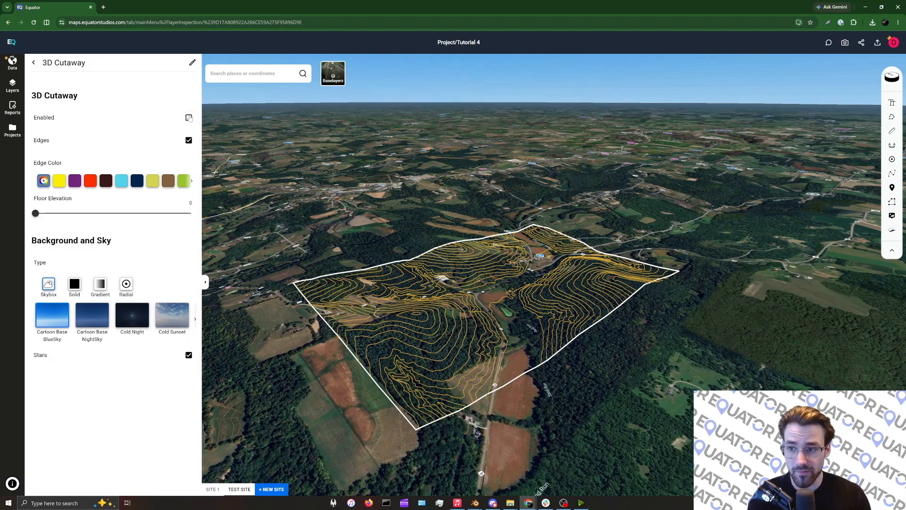
pyautogui.click(189, 117)
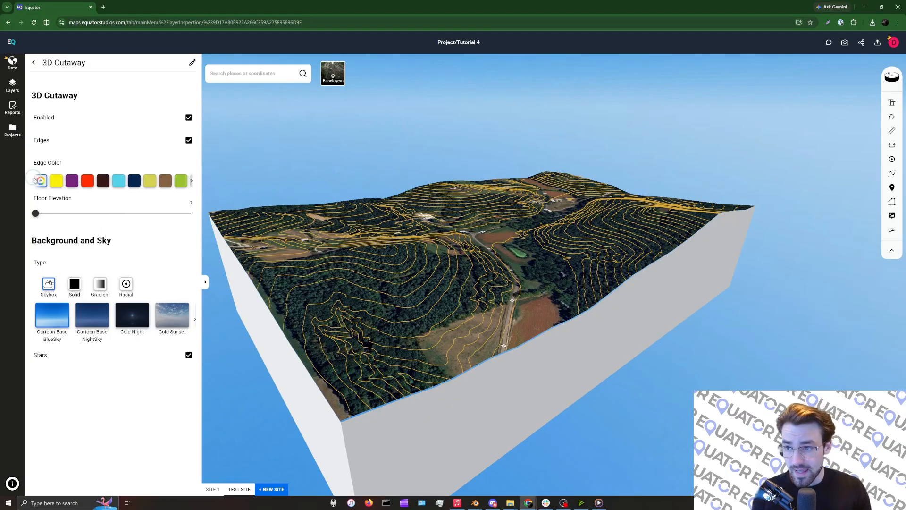
# Colour the cutaway's edges yellow and set its floor elevation to 37.08.
pyautogui.click(57, 181)
pyautogui.moveTo(34, 213); pyautogui.dragTo(190, 213)
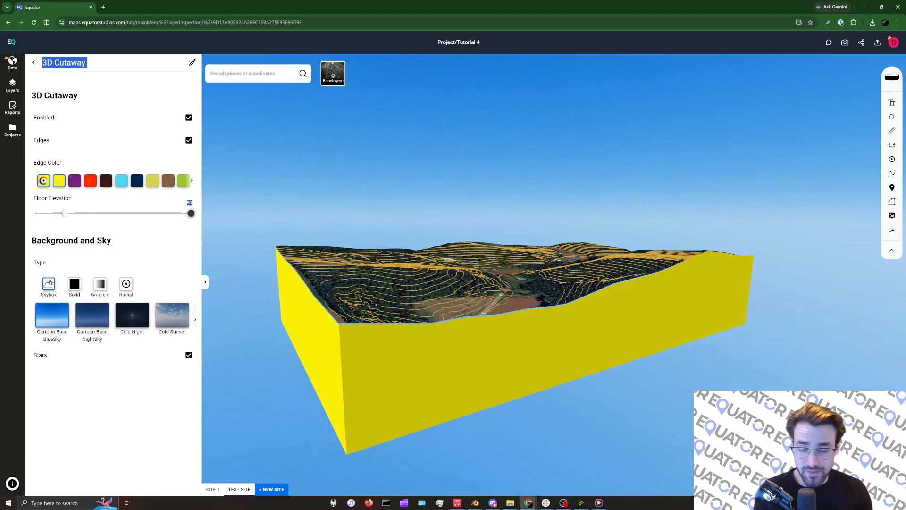
pyautogui.click(109, 217)
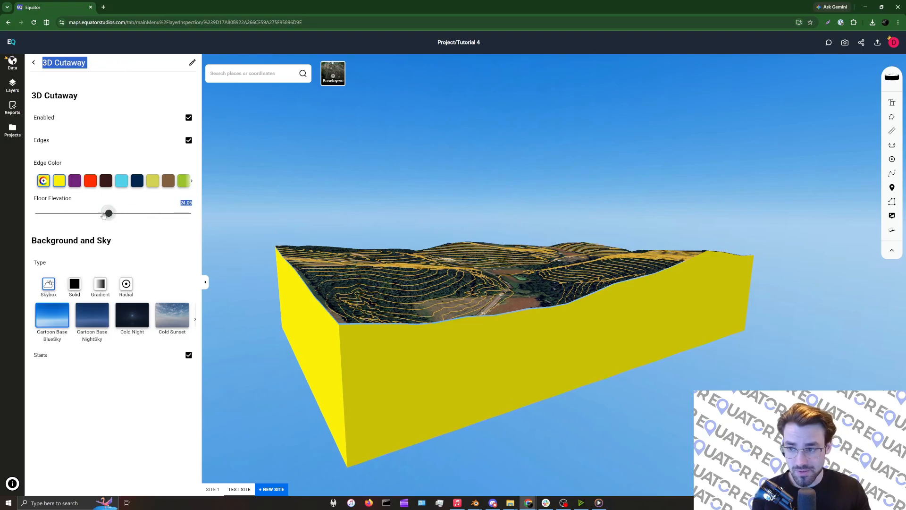
pyautogui.moveTo(104, 215); pyautogui.dragTo(168, 213)
pyautogui.moveTo(168, 213); pyautogui.dragTo(150, 213)
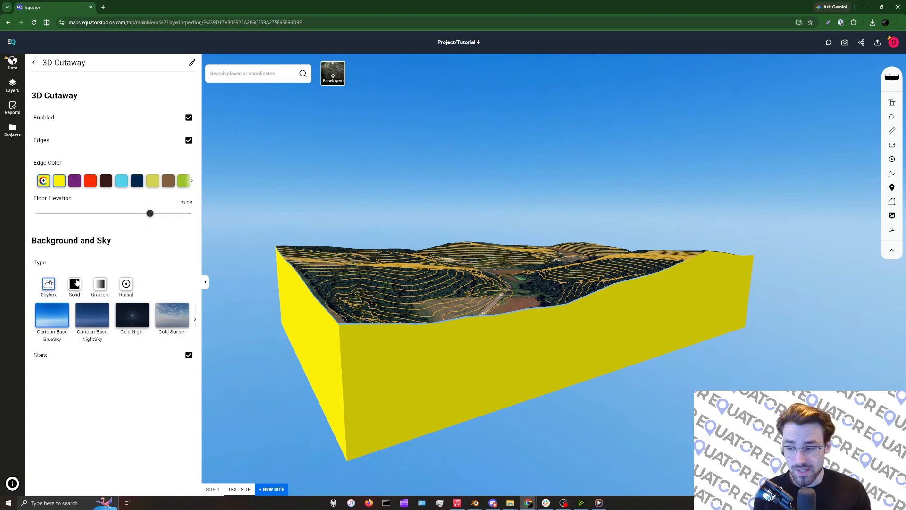
# Try the Cartoon Base NightSky and Cold Night skyboxes, and change the cutaway's background type to Solid in black.
pyautogui.click(86, 323)
pyautogui.click(148, 315)
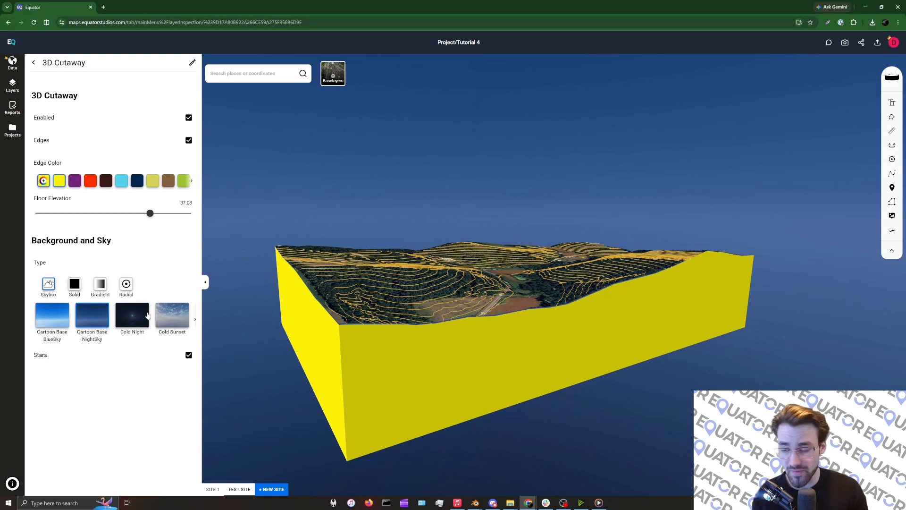
pyautogui.click(74, 284)
pyautogui.moveTo(273, 233); pyautogui.dragTo(372, 240)
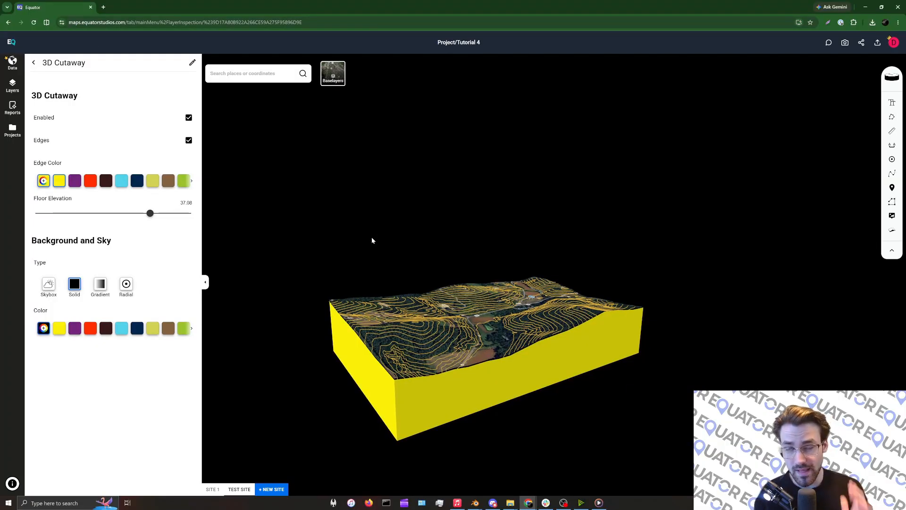